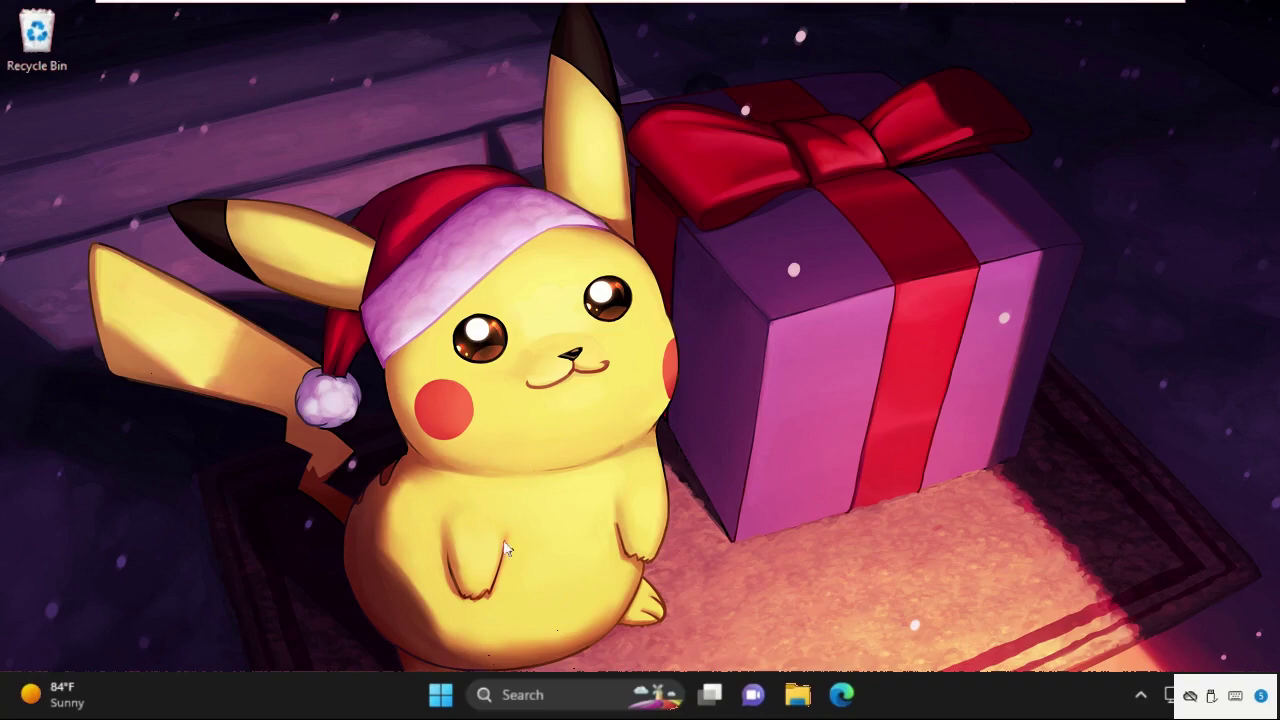
# Step: Check for new updates on the Windows Update page of Settings and close Settings
pyautogui.rightClick(440, 697)
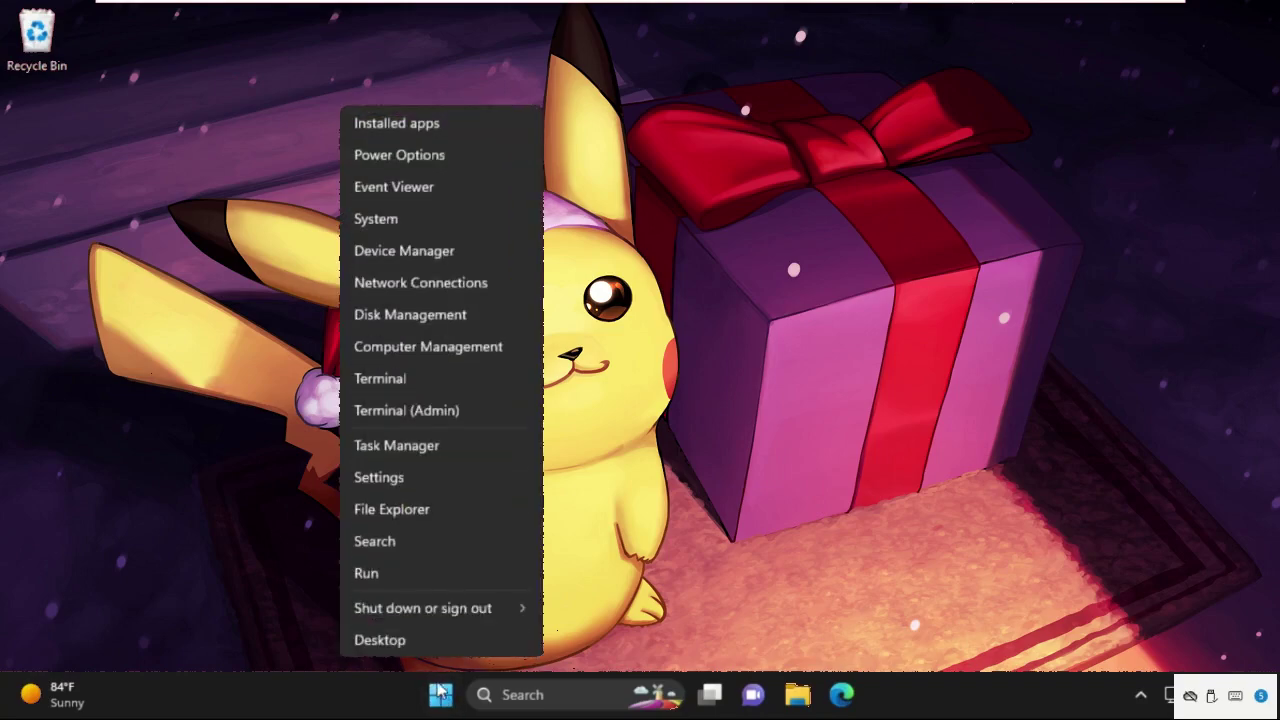
pyautogui.click(380, 478)
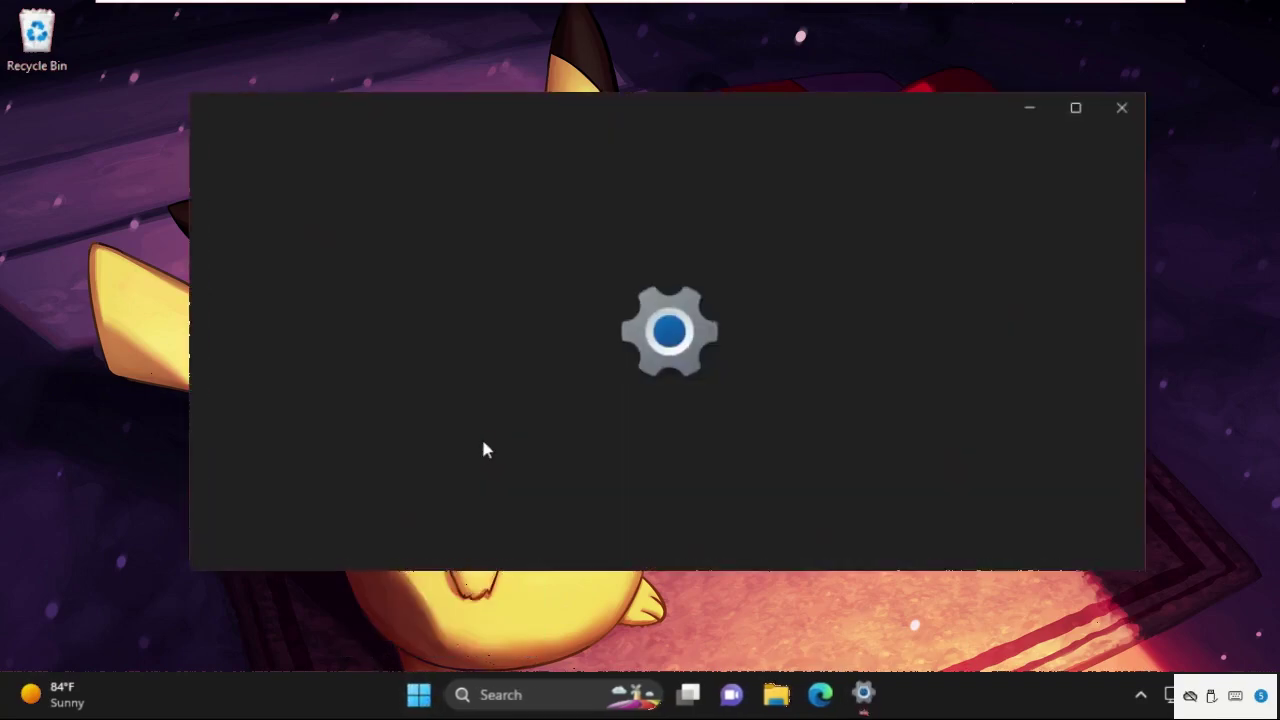
pyautogui.scroll(-3, 347, 357)
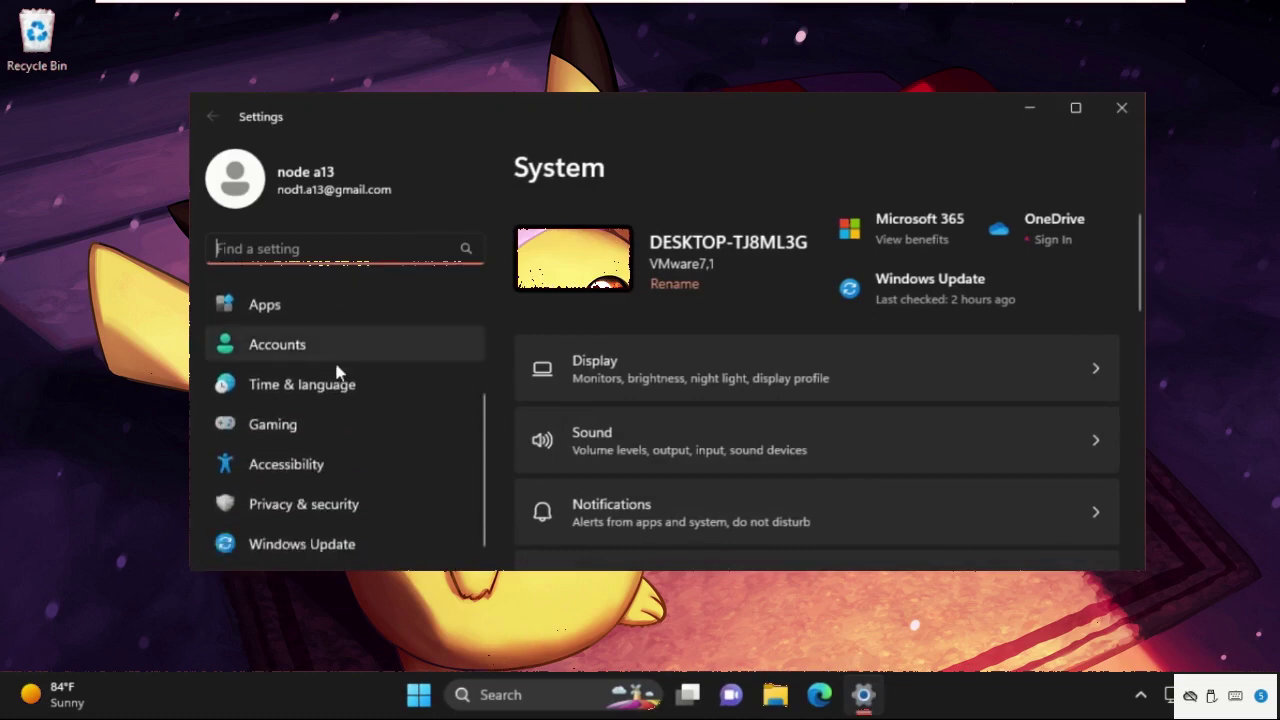
pyautogui.click(294, 548)
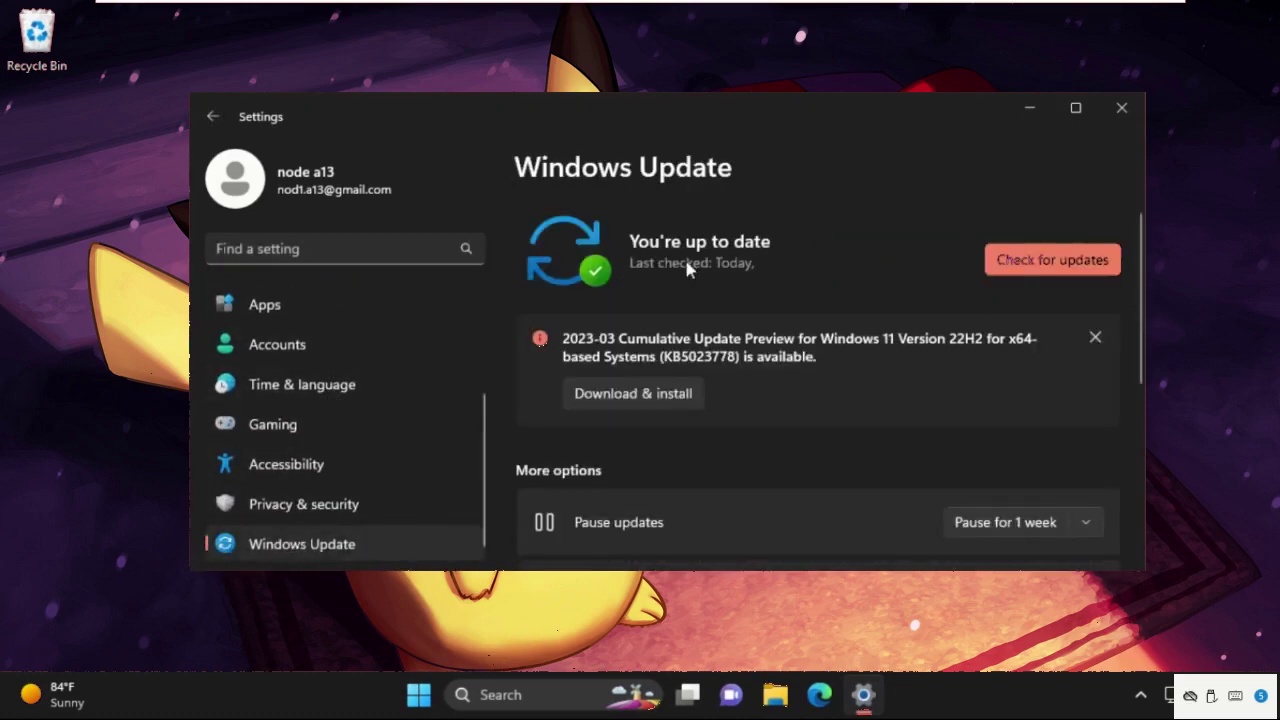
pyautogui.click(1028, 258)
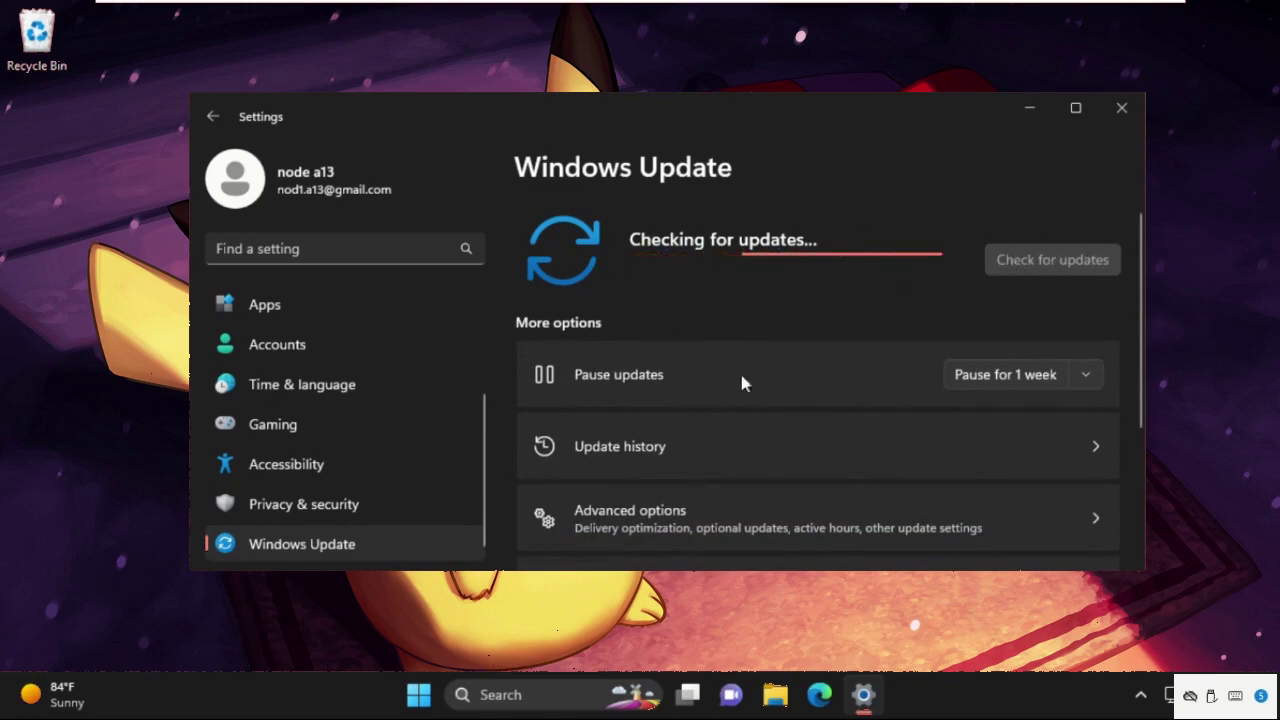
pyautogui.click(1120, 110)
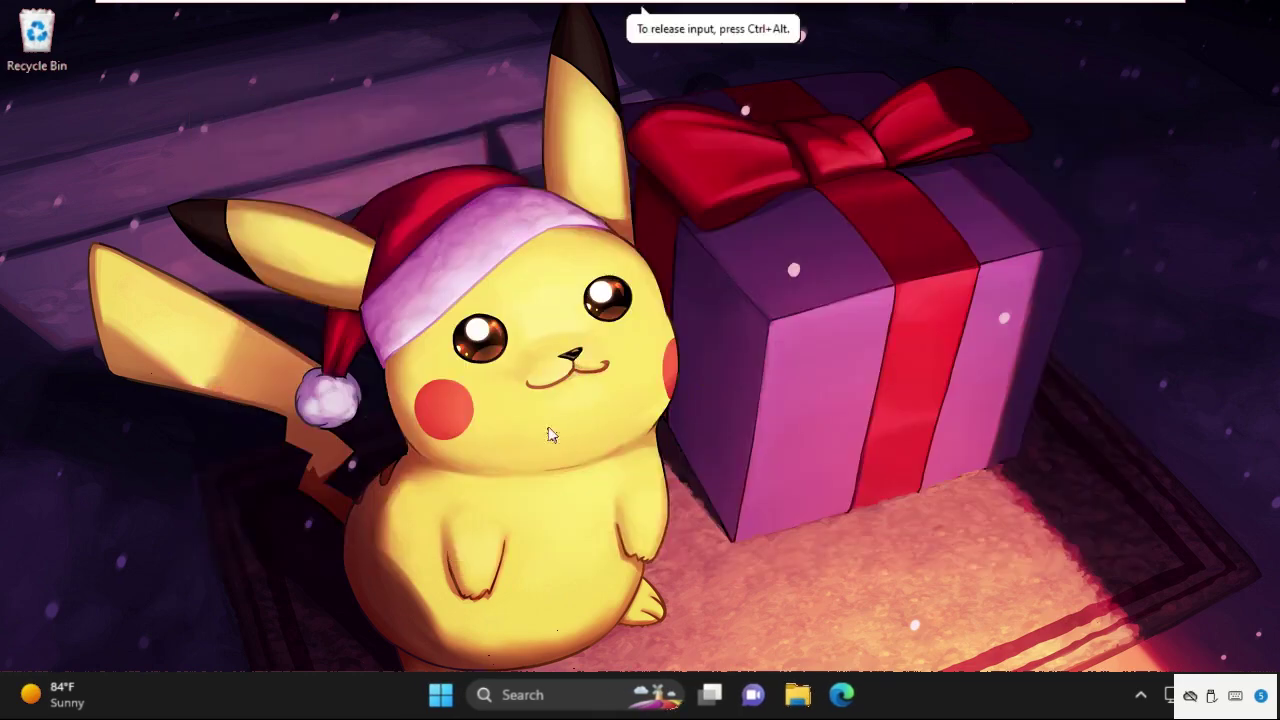
# Step: Search Windows for Task Manager, open it and bring up the dialog for running a new task
pyautogui.click(483, 705)
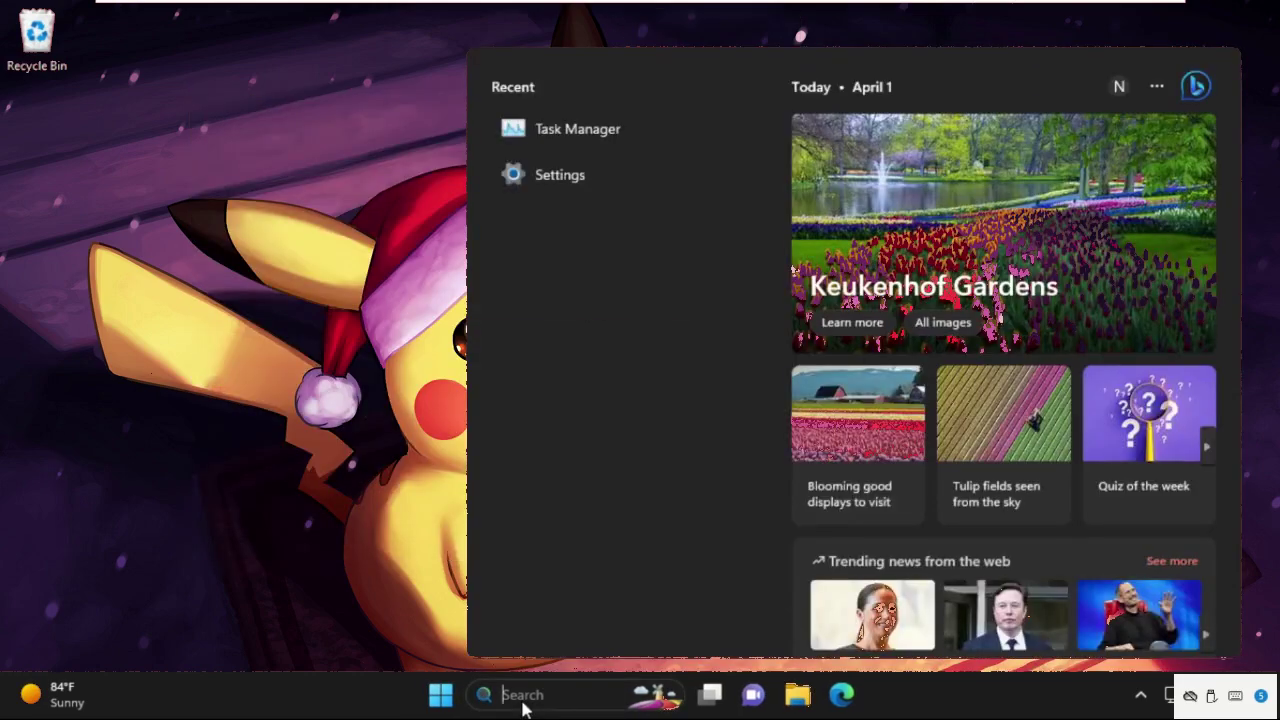
pyautogui.write('task manager')
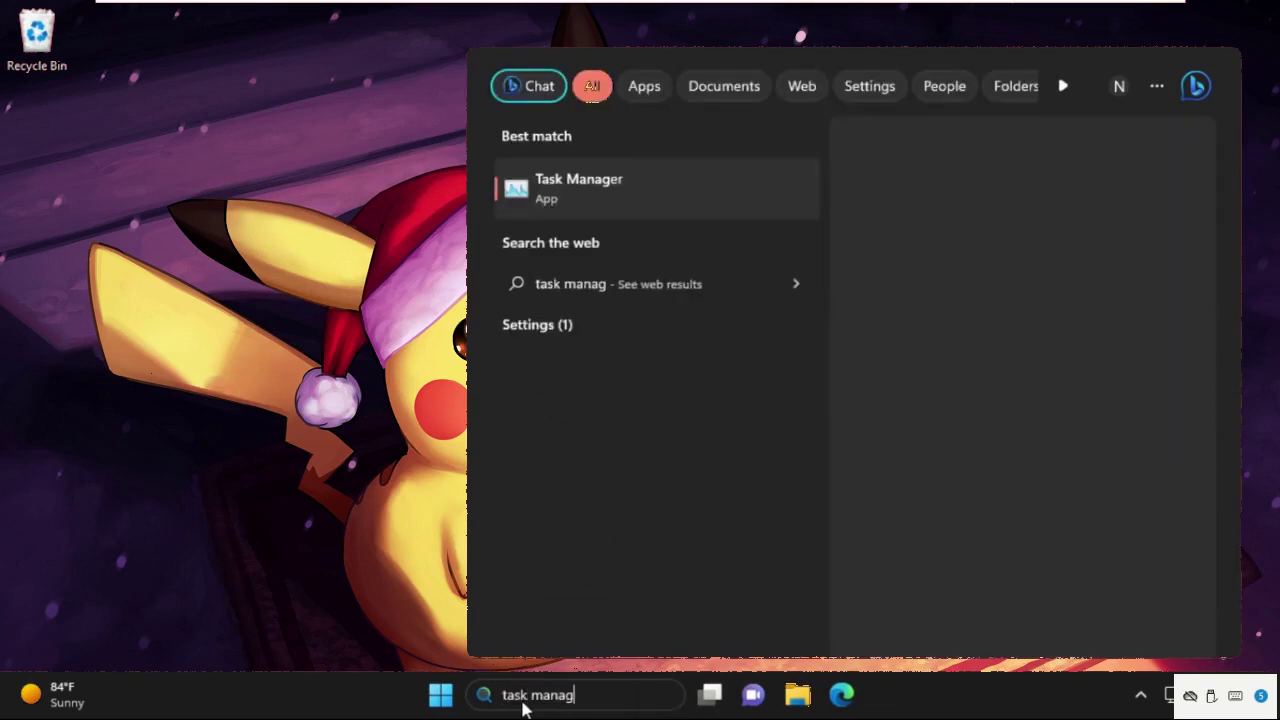
pyautogui.click(640, 212)
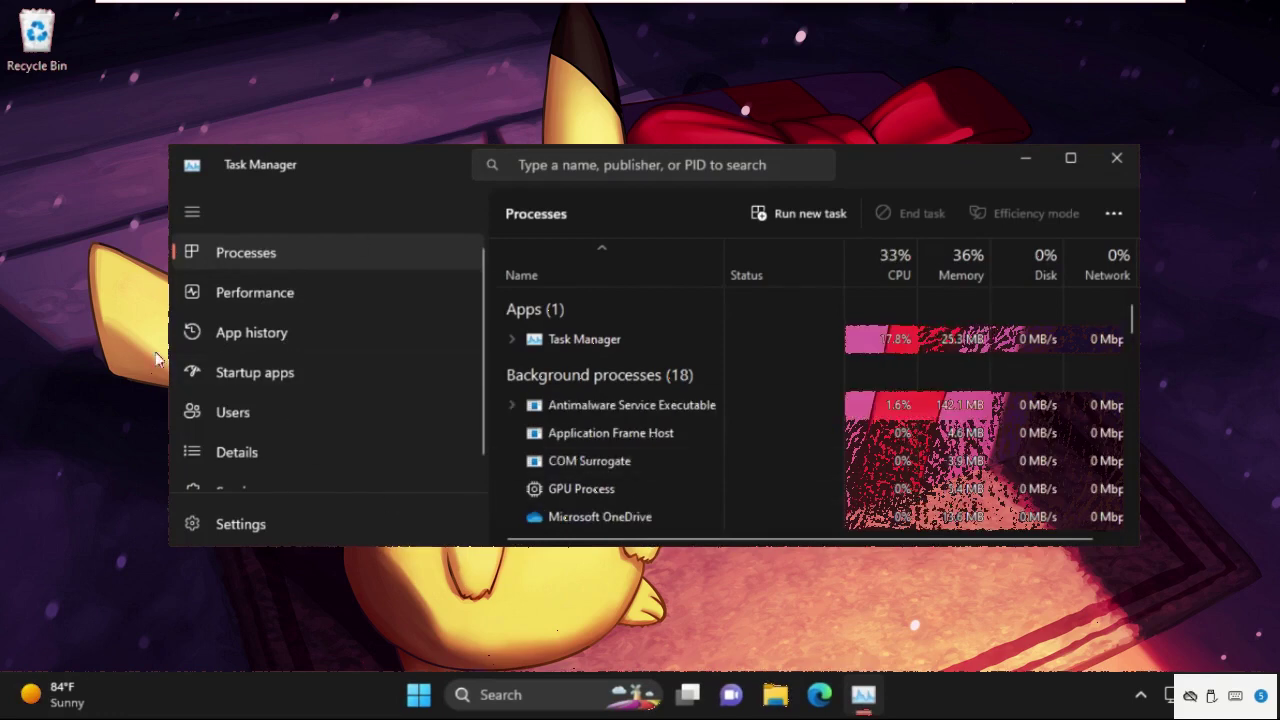
pyautogui.click(790, 213)
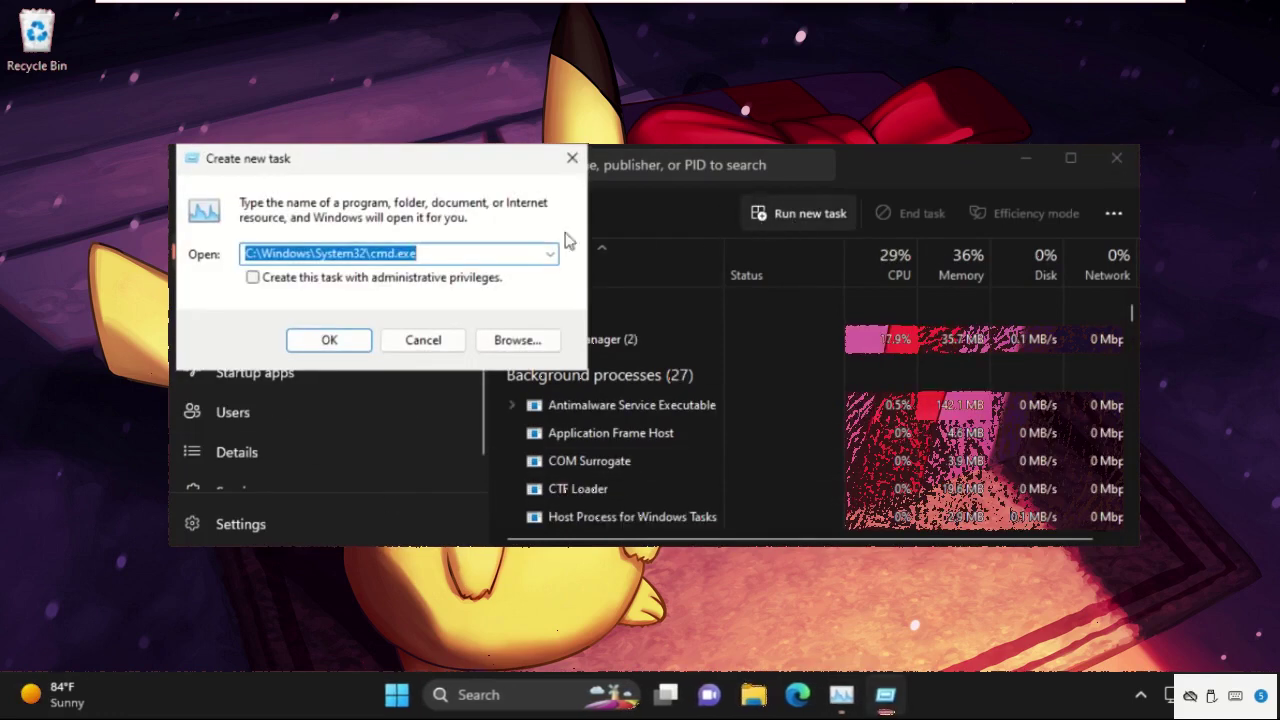
pyautogui.moveTo(452, 175); pyautogui.dragTo(719, 225)
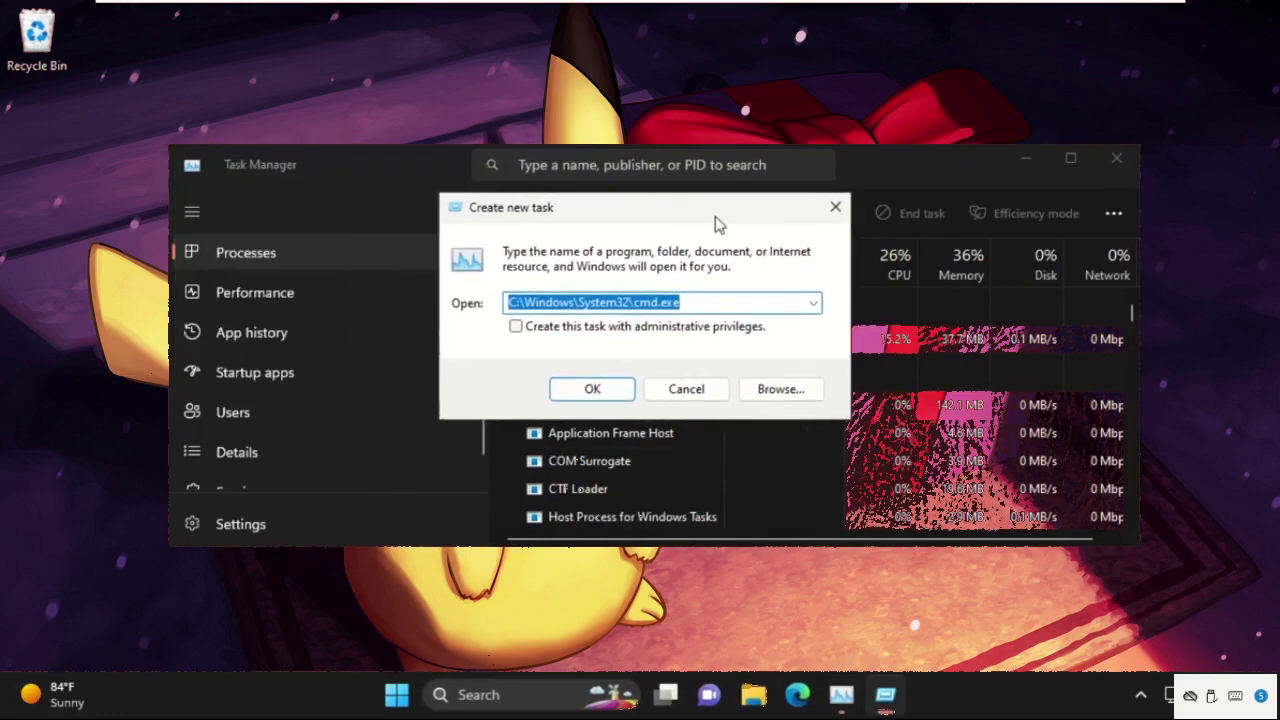
# Step: Browse to the Windows\System32 folder on Local Disk (C:) and choose cmd as the program for the new task
pyautogui.click(810, 398)
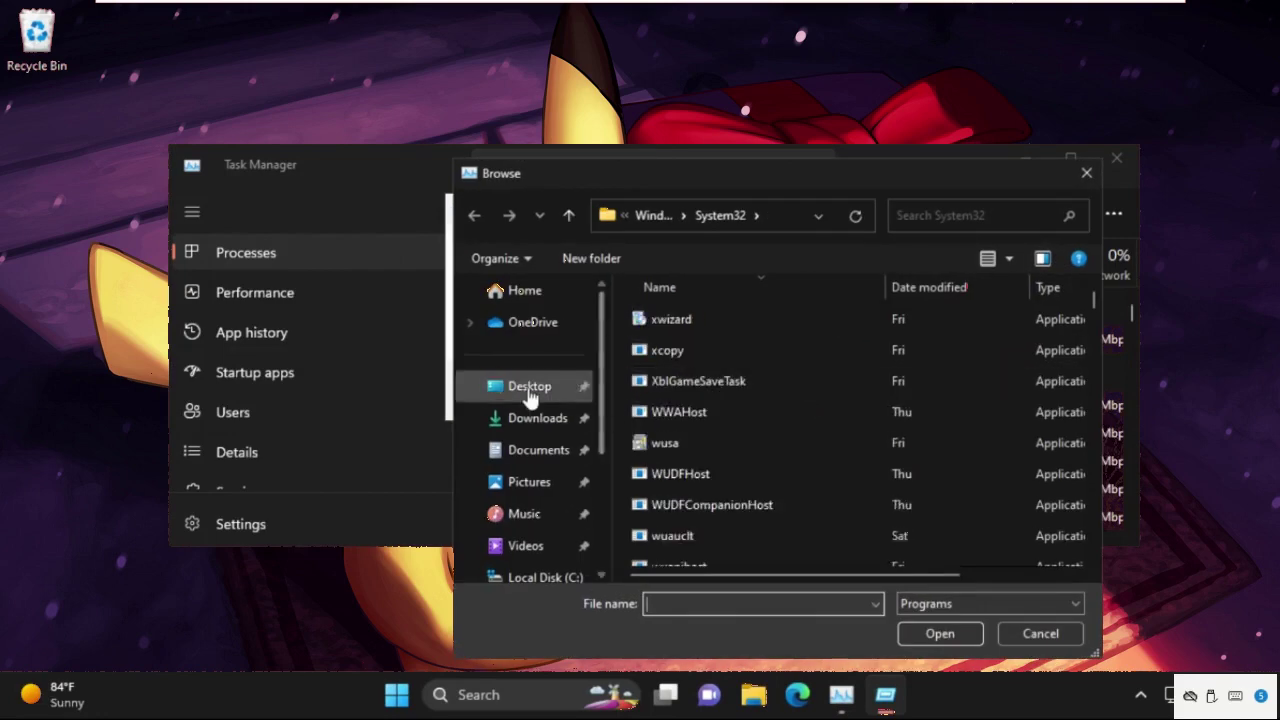
pyautogui.scroll(-3, 520, 440)
pyautogui.click(490, 481)
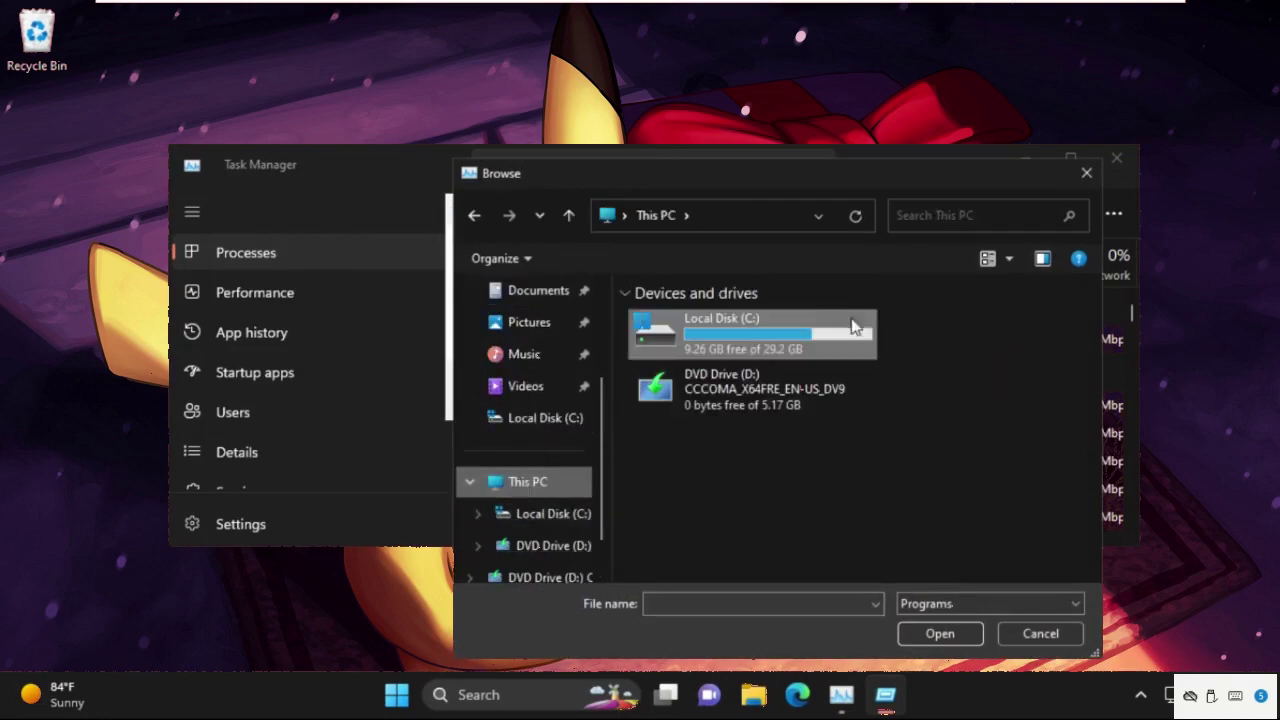
pyautogui.doubleClick(753, 333)
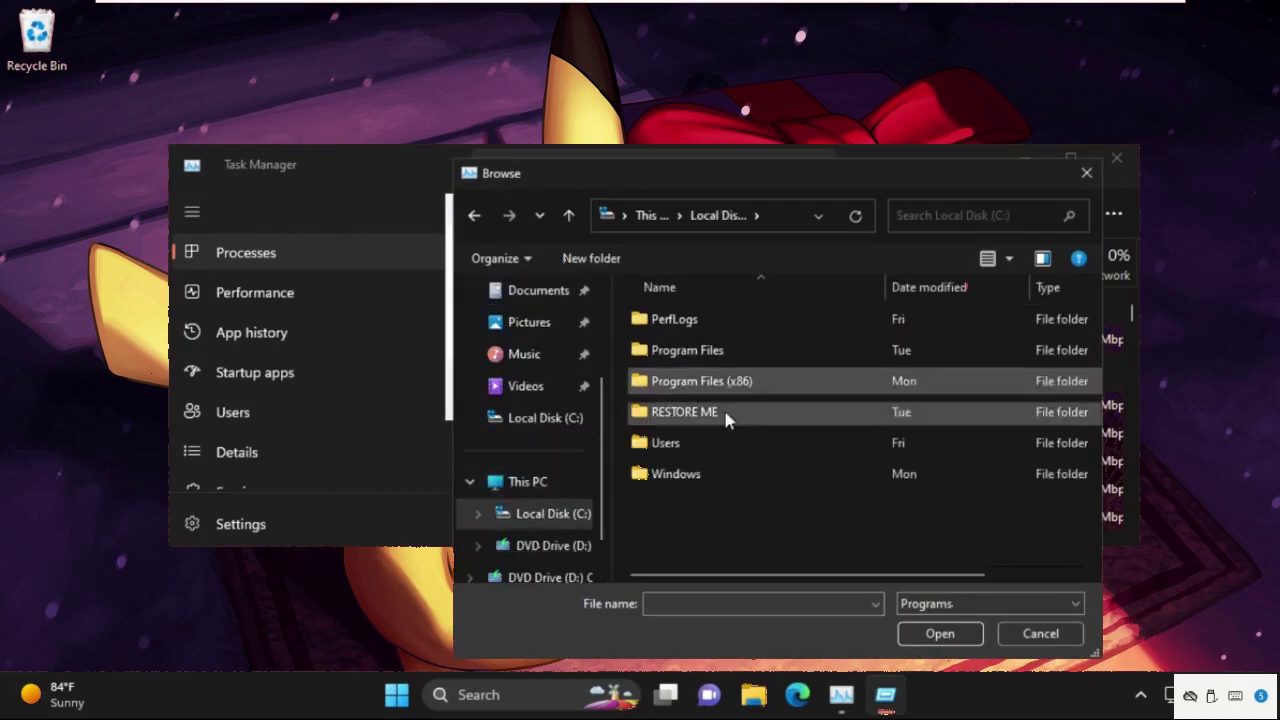
pyautogui.doubleClick(709, 468)
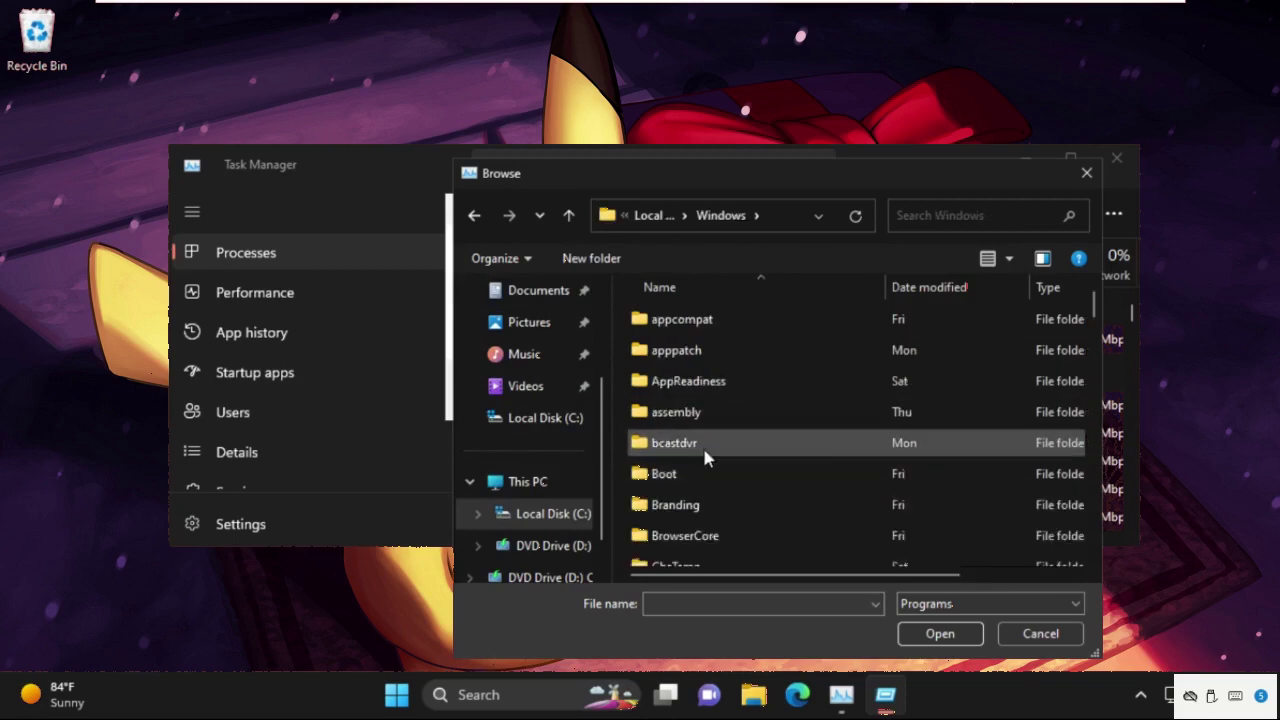
pyautogui.scroll(-20, 703, 452)
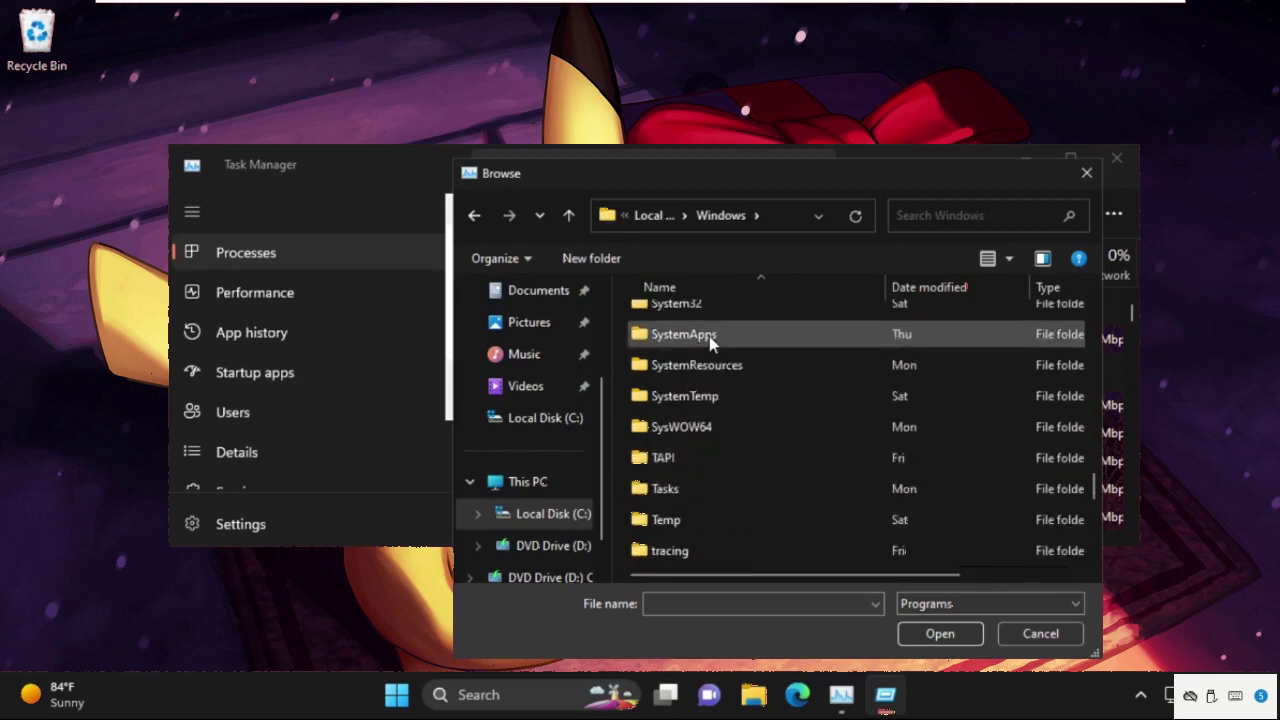
pyautogui.scroll(1, 708, 340)
pyautogui.doubleClick(731, 380)
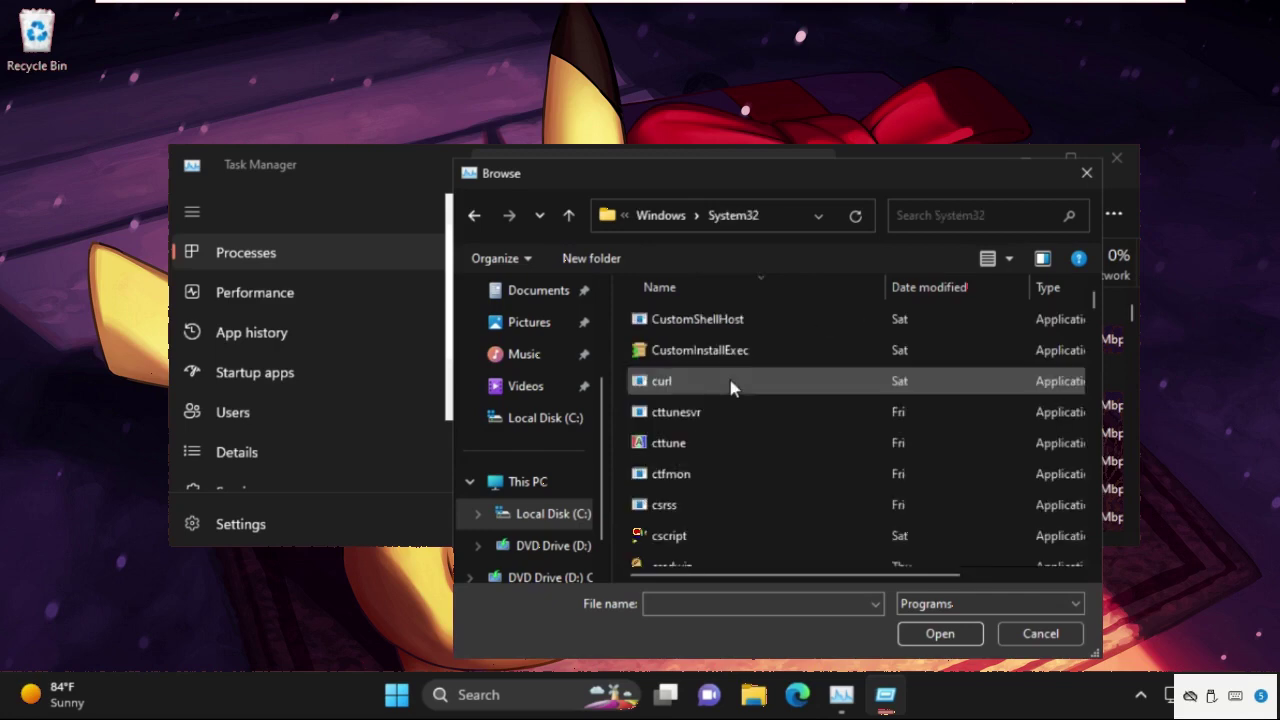
pyautogui.press('c')
pyautogui.scroll(-6, 731, 386)
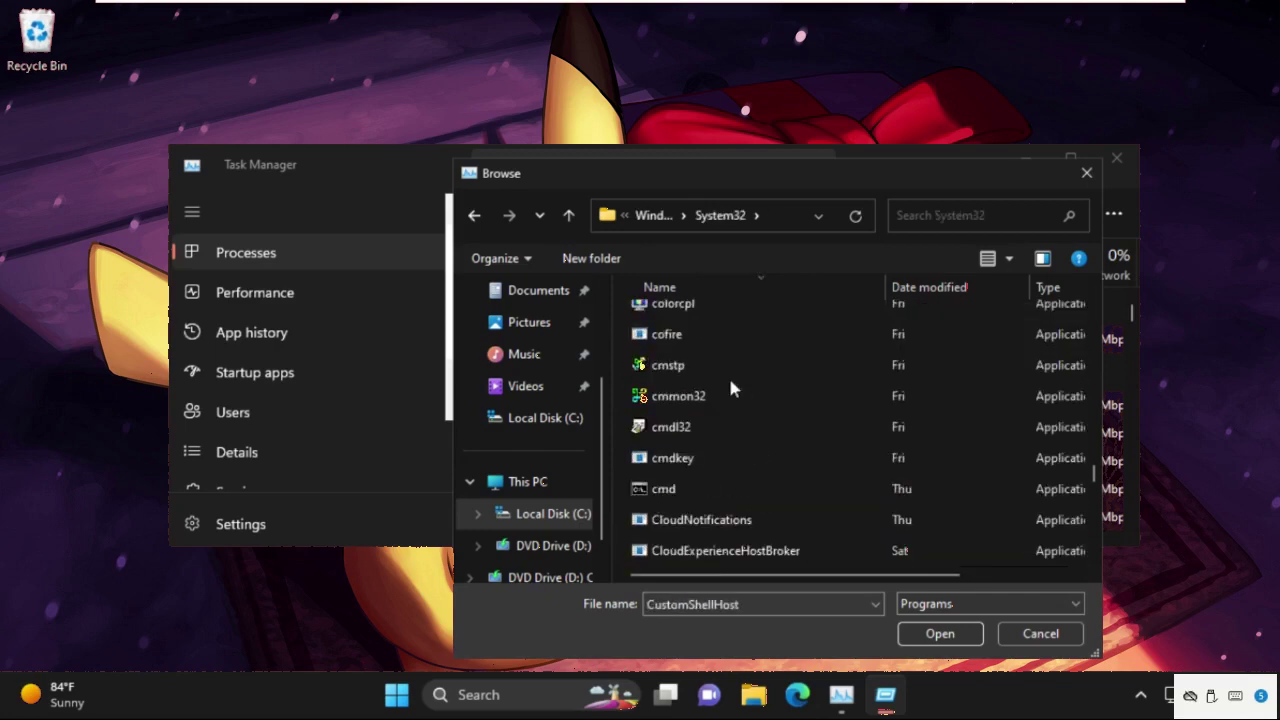
pyautogui.click(688, 402)
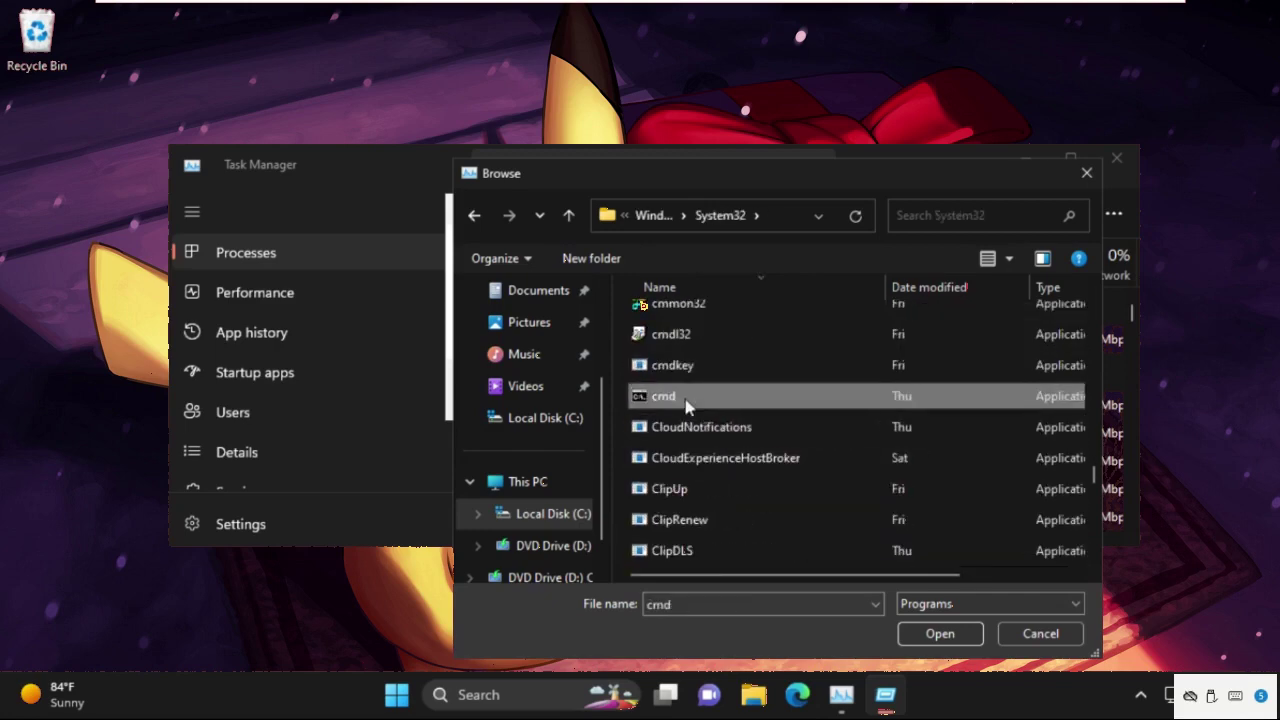
pyautogui.click(947, 638)
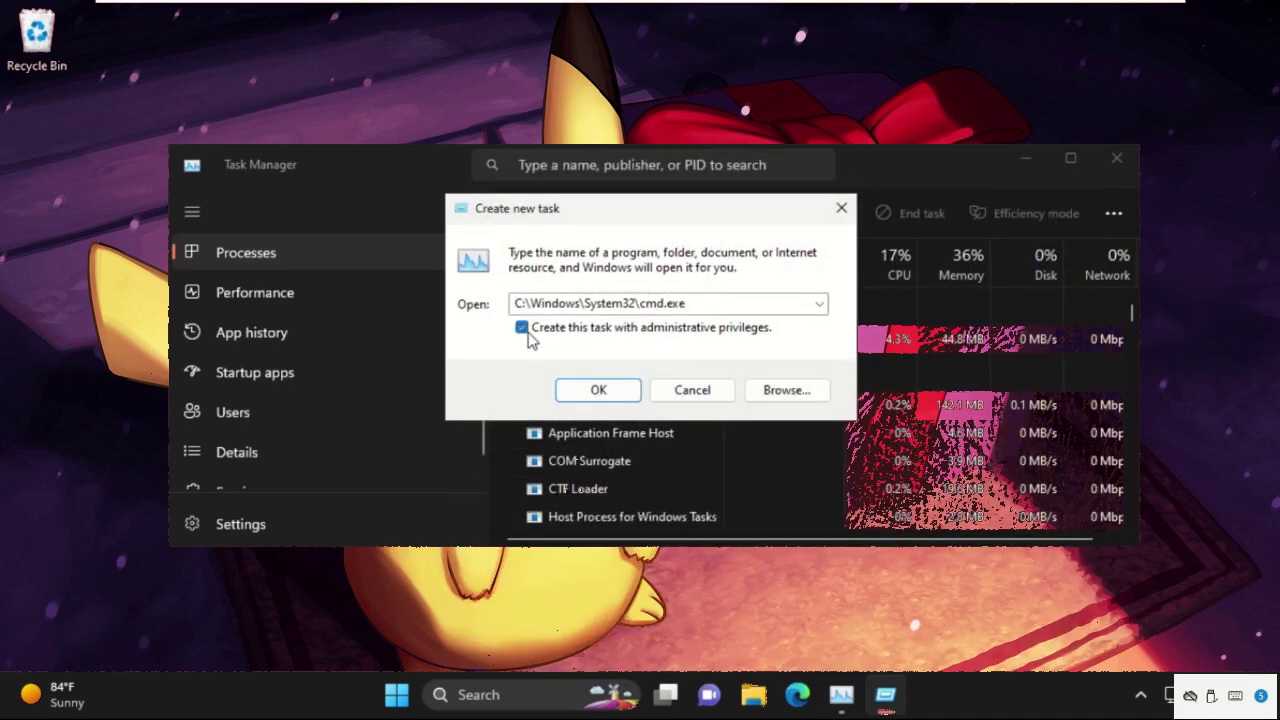
# Step: Run cmd.exe with administrative privileges and close Task Manager
pyautogui.click(614, 391)
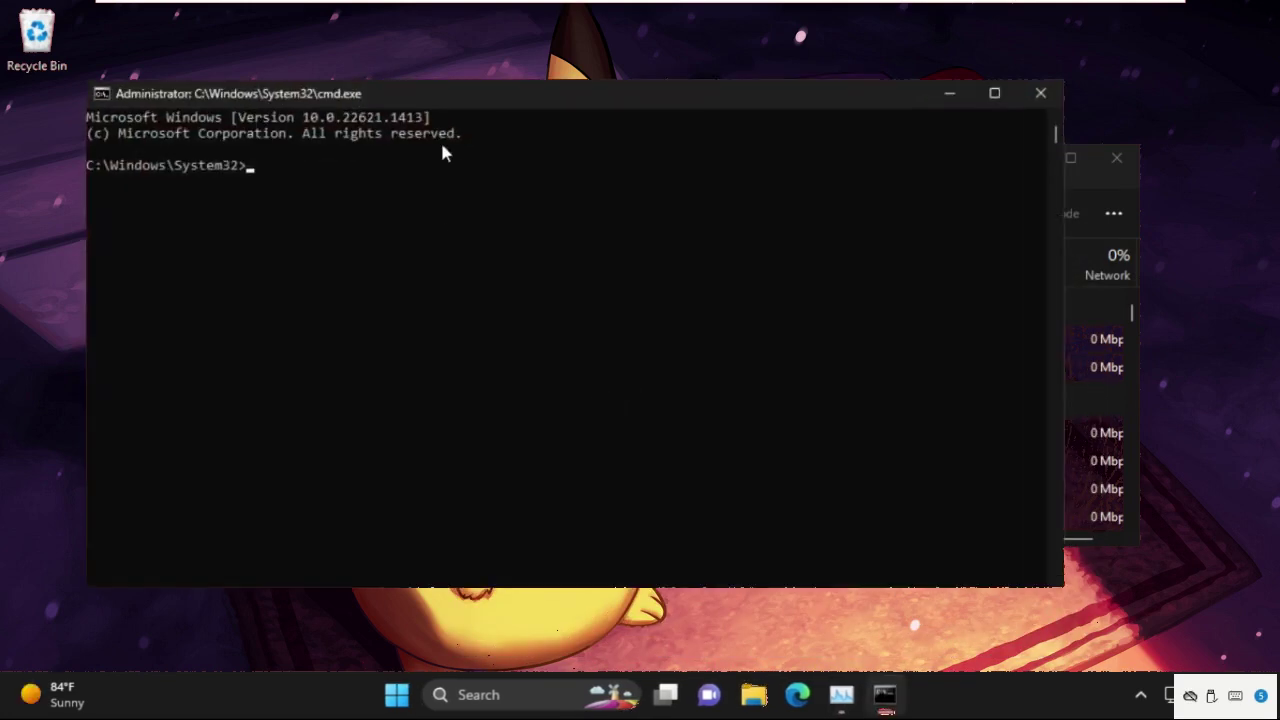
pyautogui.click(1113, 178)
pyautogui.click(1116, 157)
pyautogui.moveTo(680, 101); pyautogui.dragTo(818, 117)
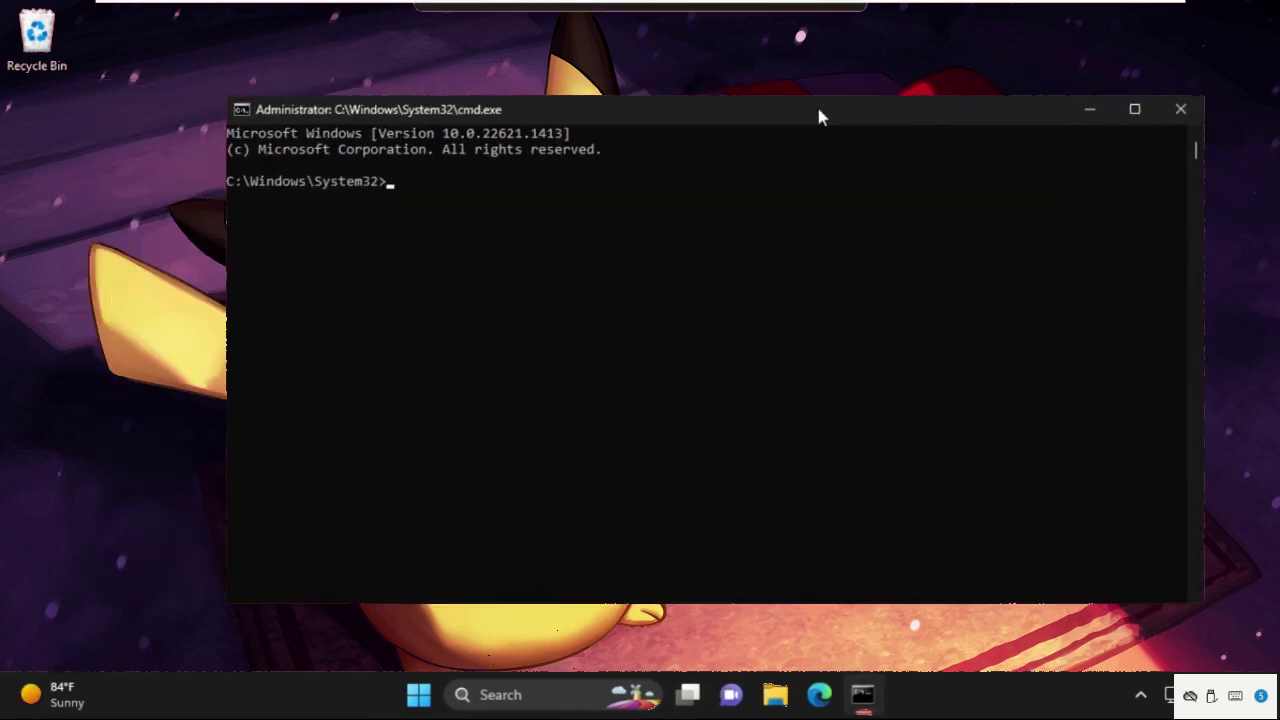
# Step: Run the system file scan with sfc /scannow and exit the Command Prompt once it completes
pyautogui.write('sfc /scannow')
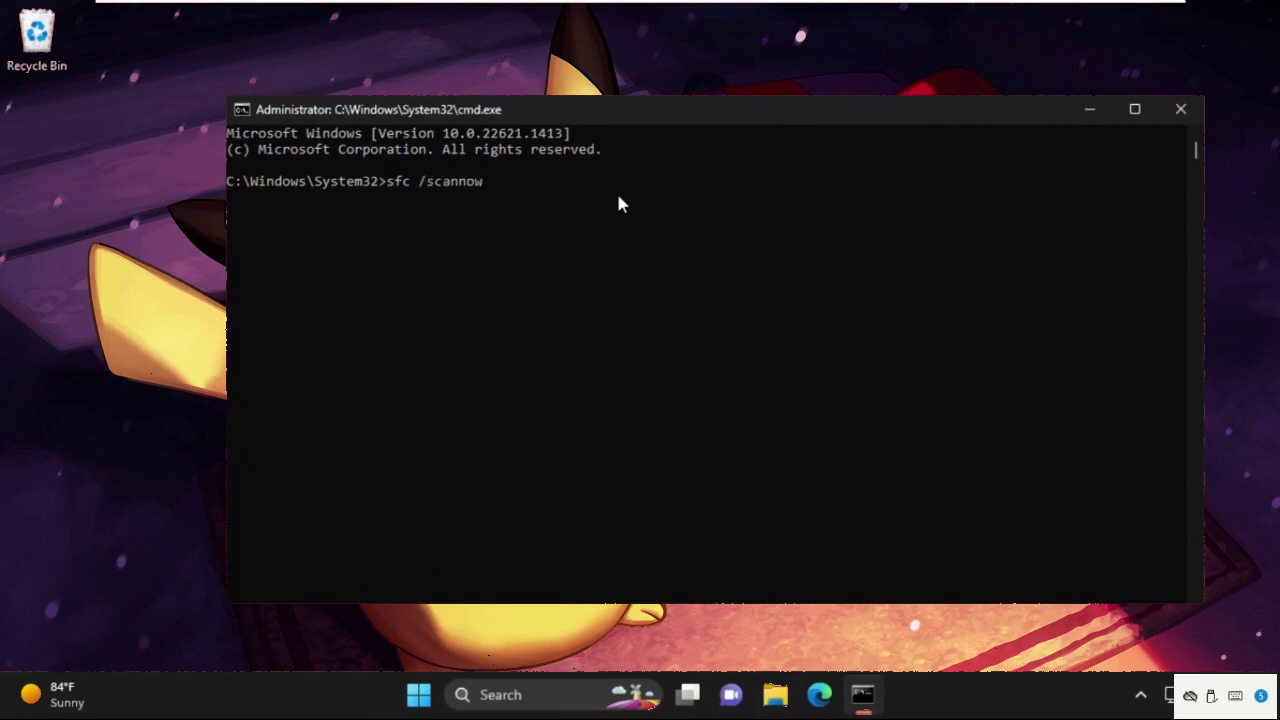
pyautogui.press('Return')
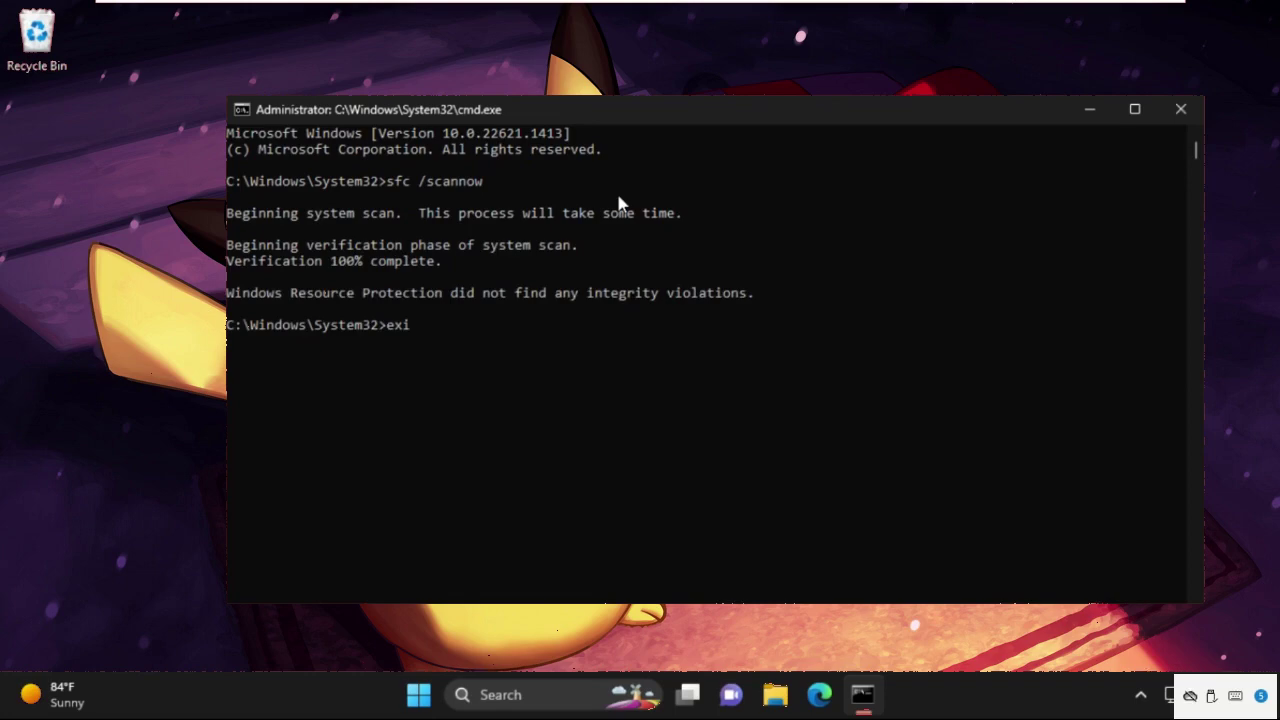
pyautogui.press('Return')
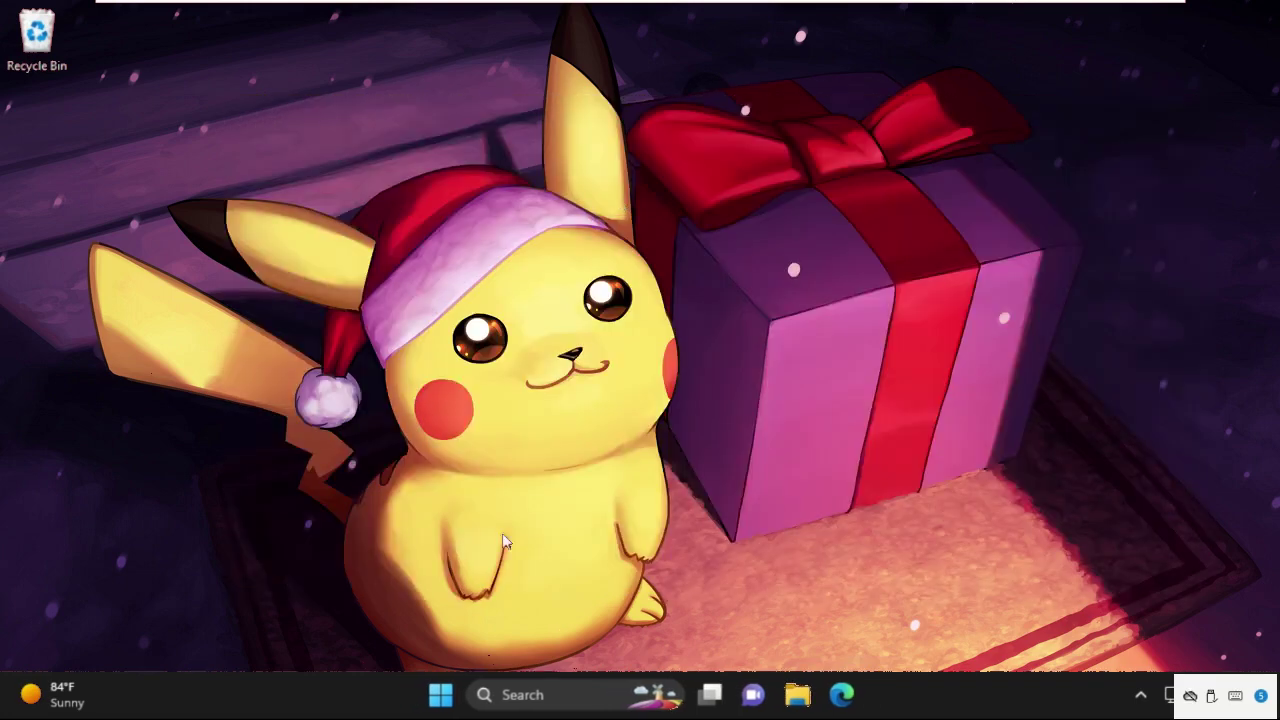
# Step: Search for Settings and open its Windows Security page under Privacy & security
pyautogui.click(604, 704)
pyautogui.write('s')
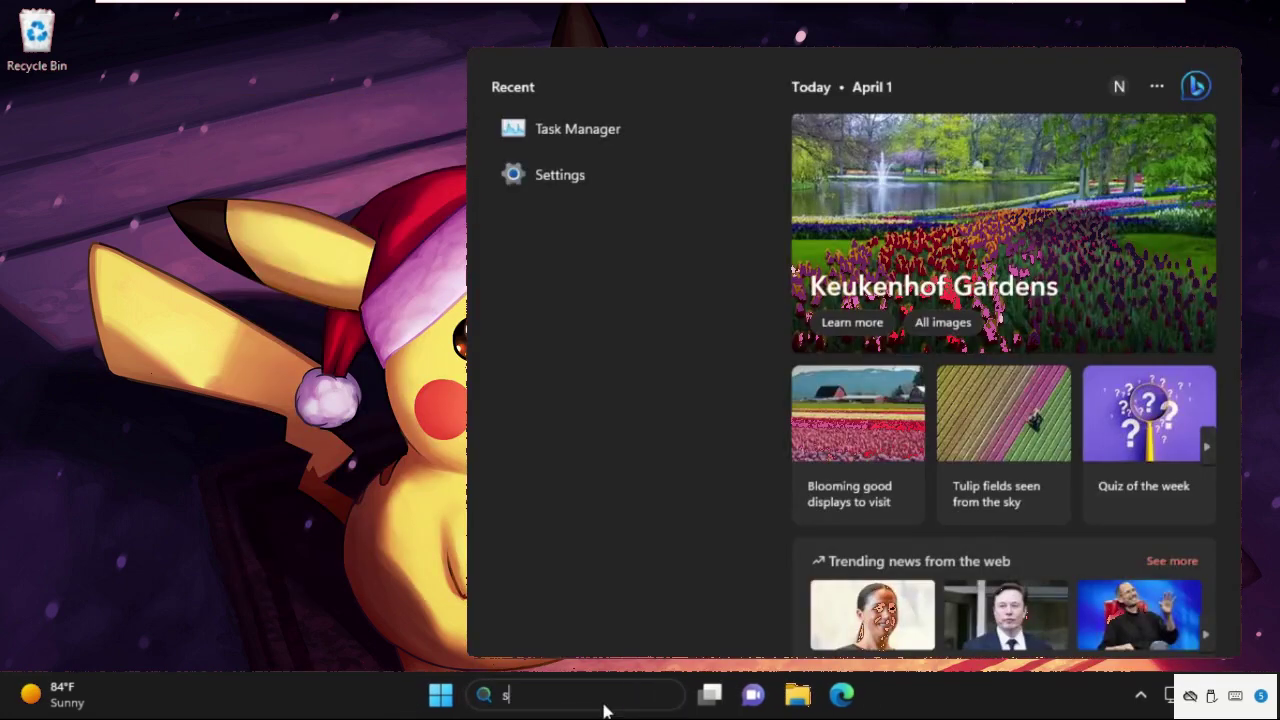
pyautogui.write('ettings')
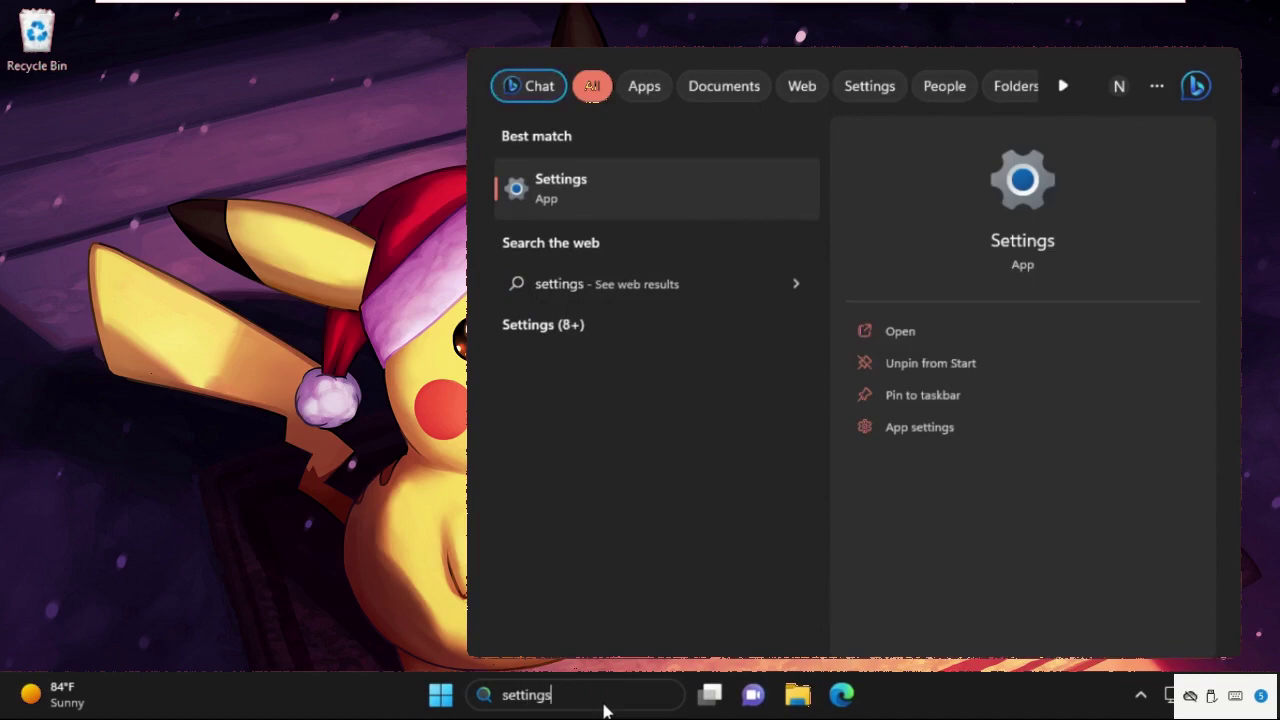
pyautogui.click(600, 185)
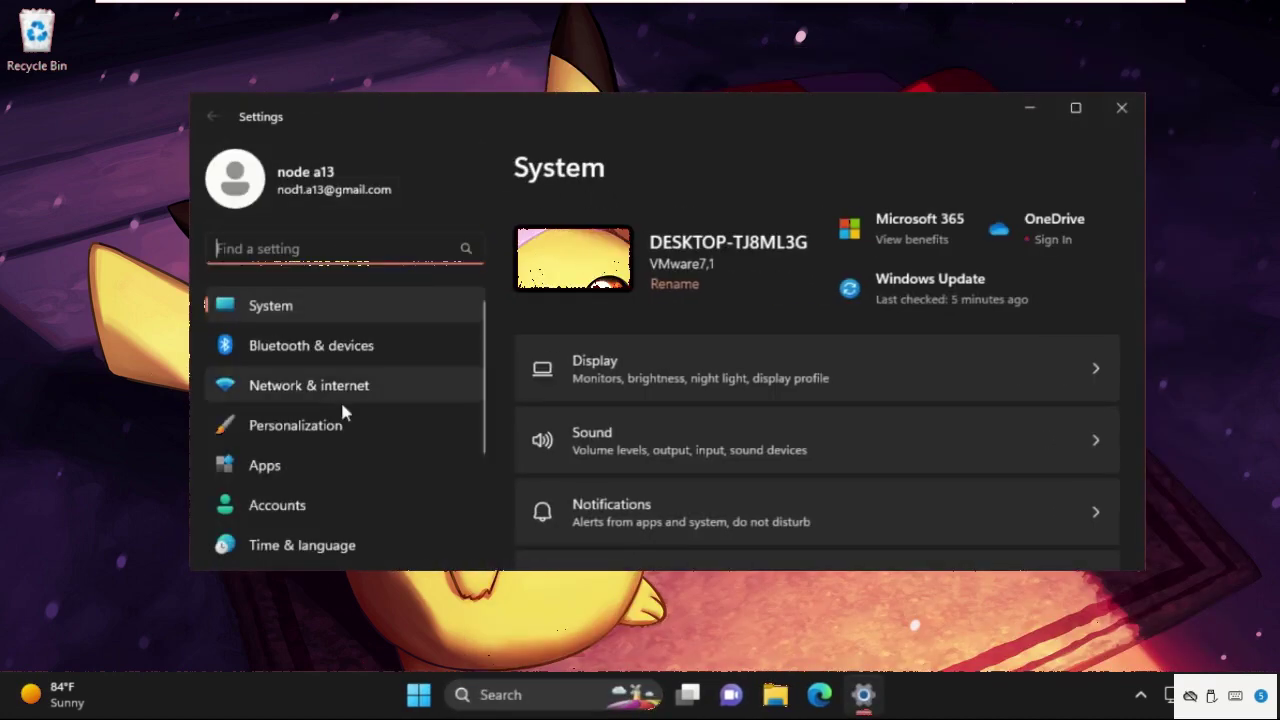
pyautogui.scroll(-3, 371, 462)
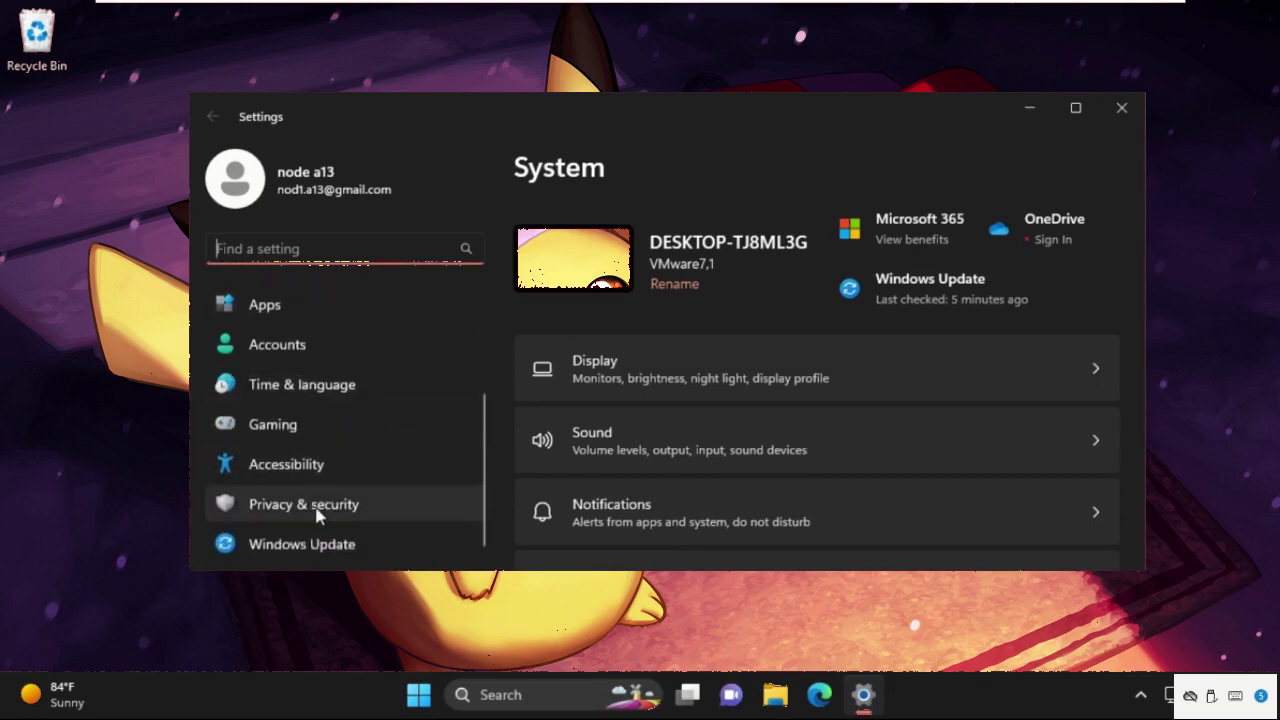
pyautogui.click(328, 510)
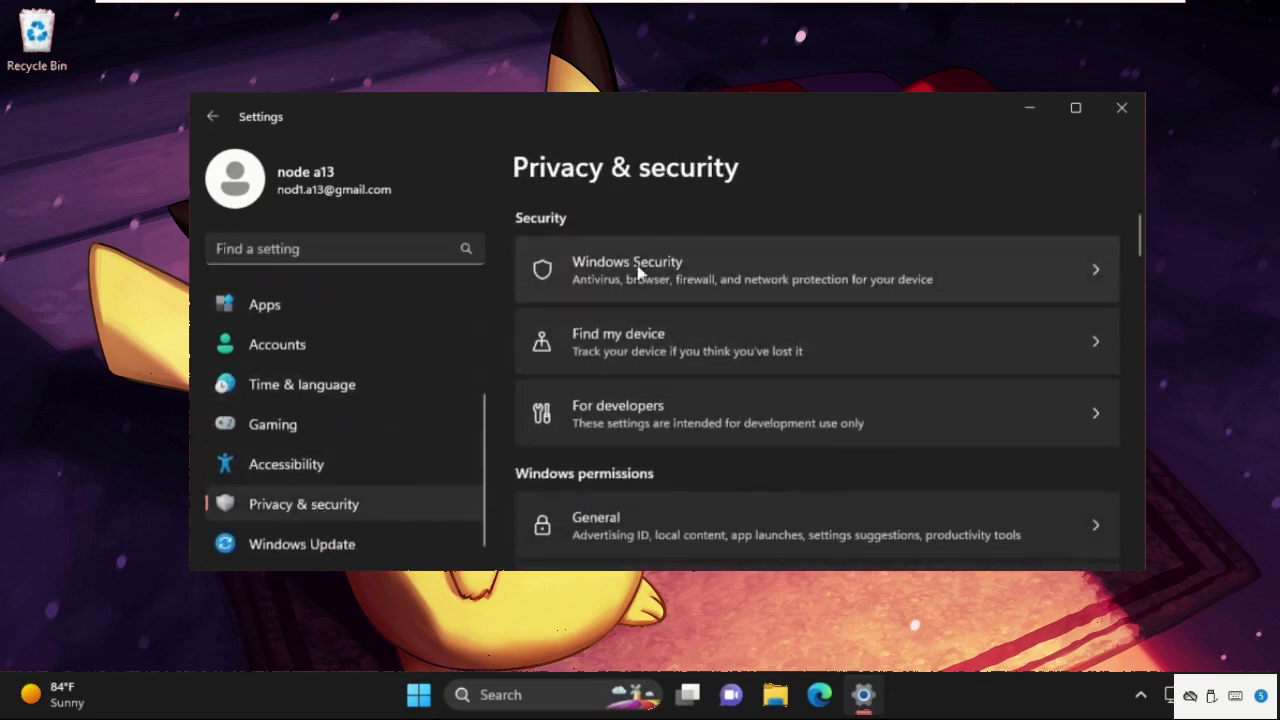
pyautogui.click(861, 254)
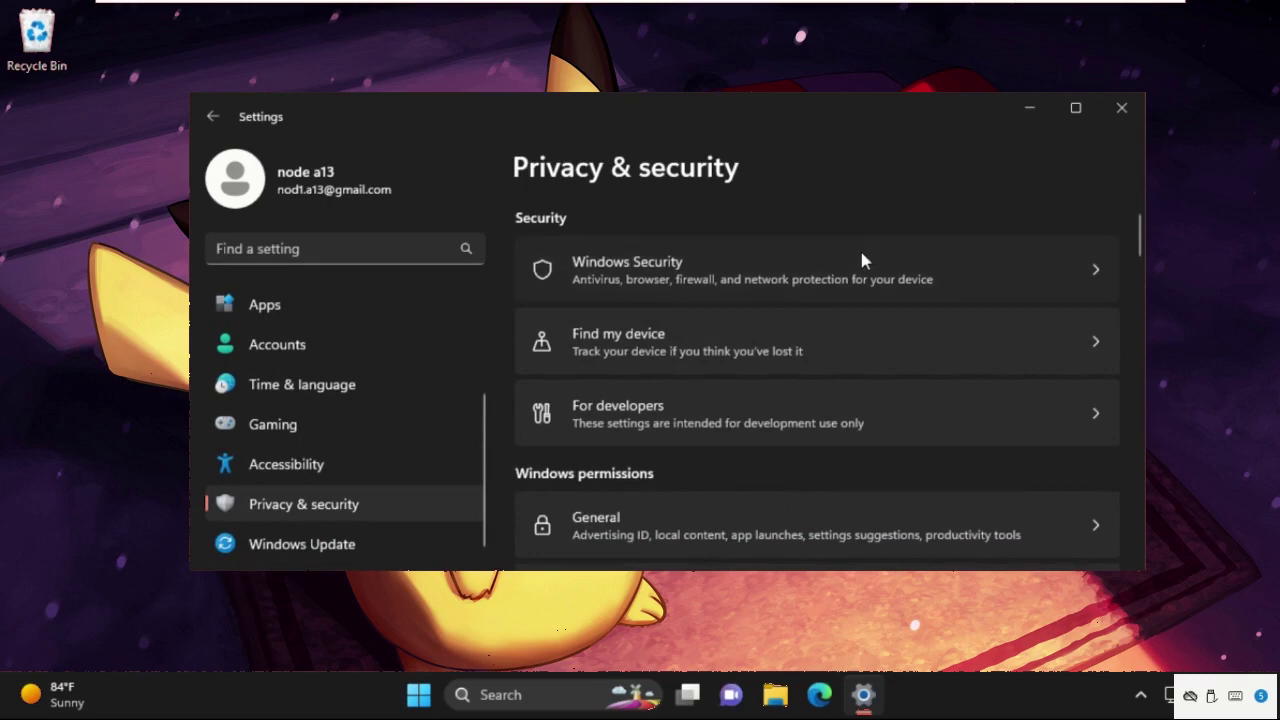
# Step: Look through the protection areas and open the Windows Security app from this page
pyautogui.scroll(-5, 660, 294)
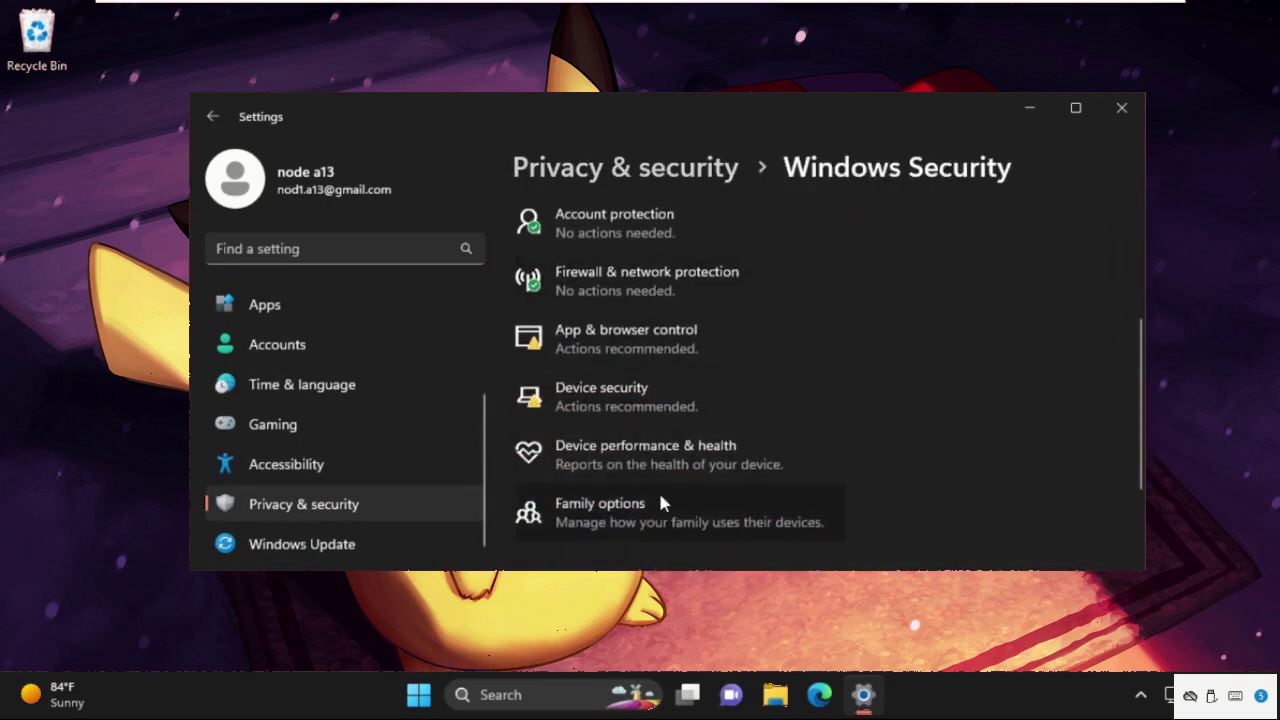
pyautogui.scroll(5, 658, 489)
pyautogui.scroll(-4, 651, 401)
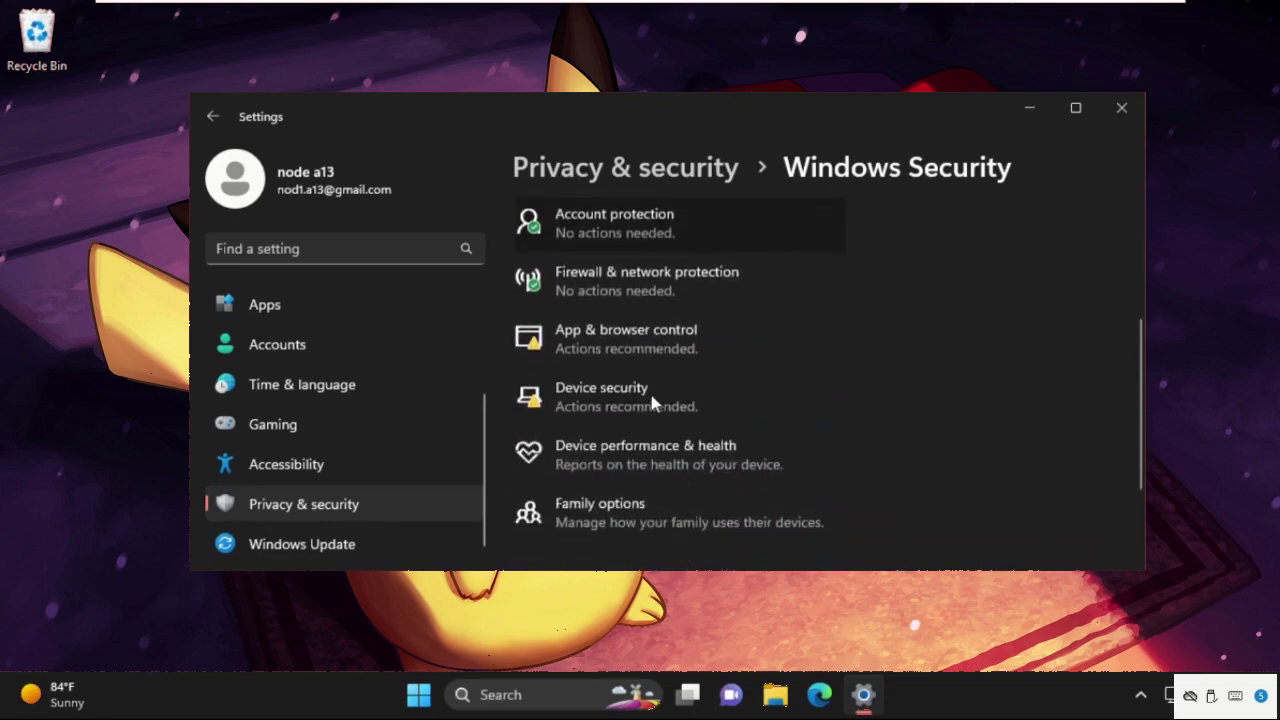
pyautogui.scroll(5, 651, 466)
pyautogui.click(628, 274)
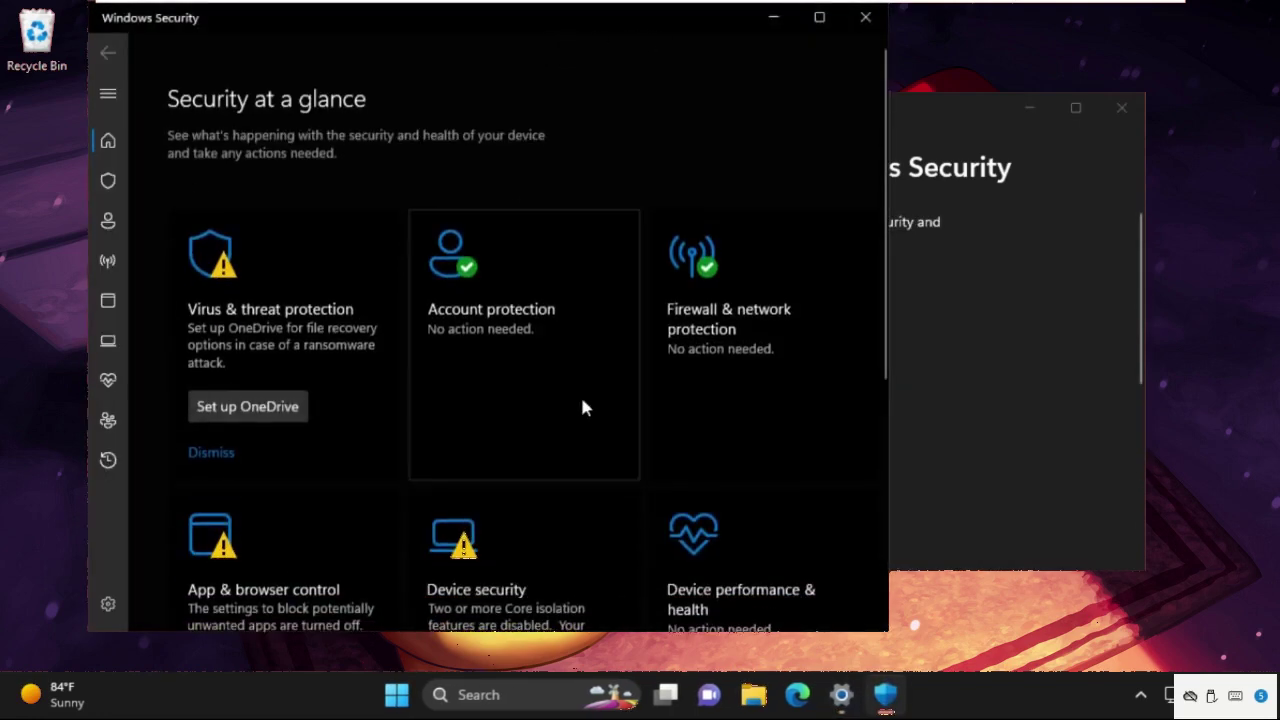
pyautogui.scroll(-3, 503, 191)
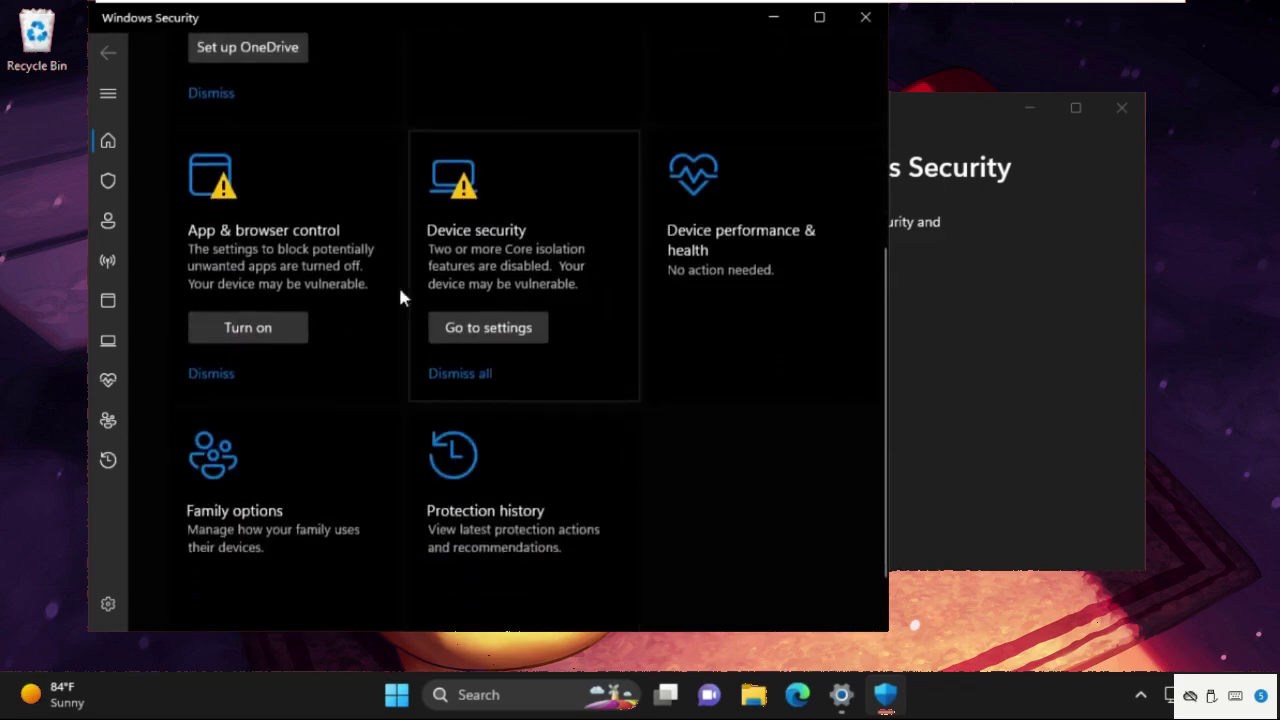
# Step: Look over the security overview from the beginning and close both Windows Security and Settings
pyautogui.scroll(2, 602, 483)
pyautogui.scroll(1, 602, 483)
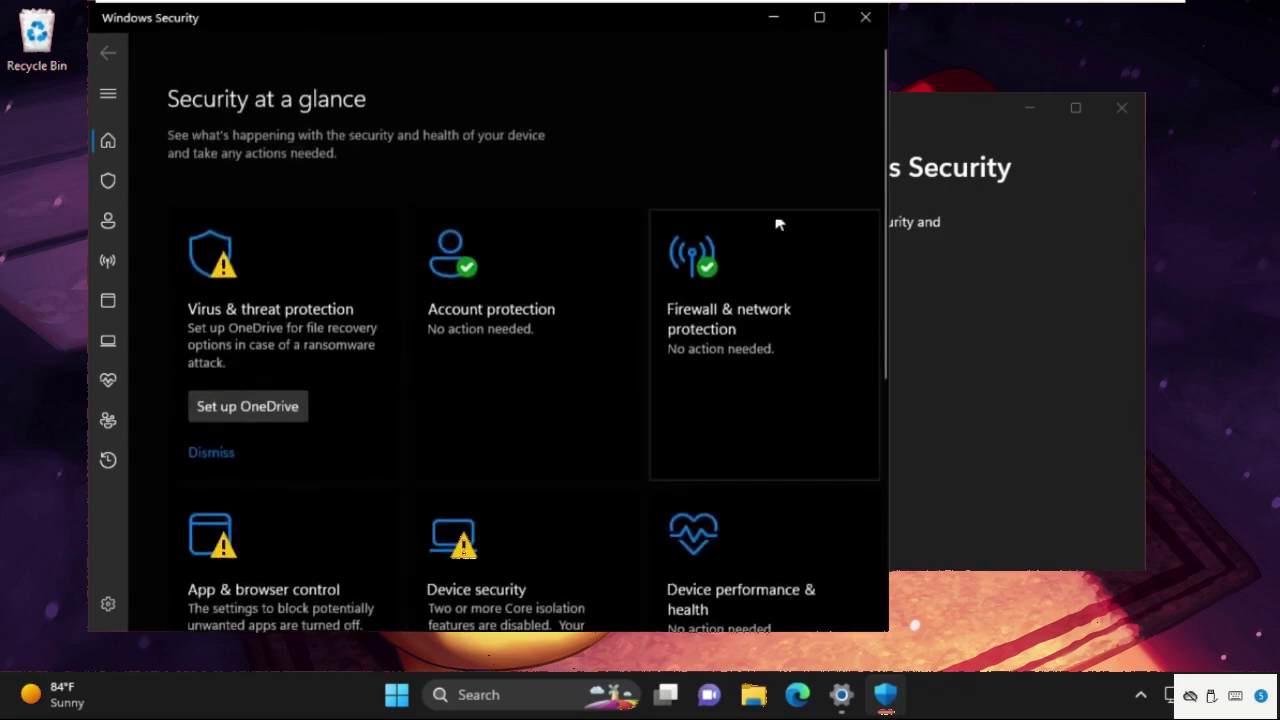
pyautogui.click(862, 20)
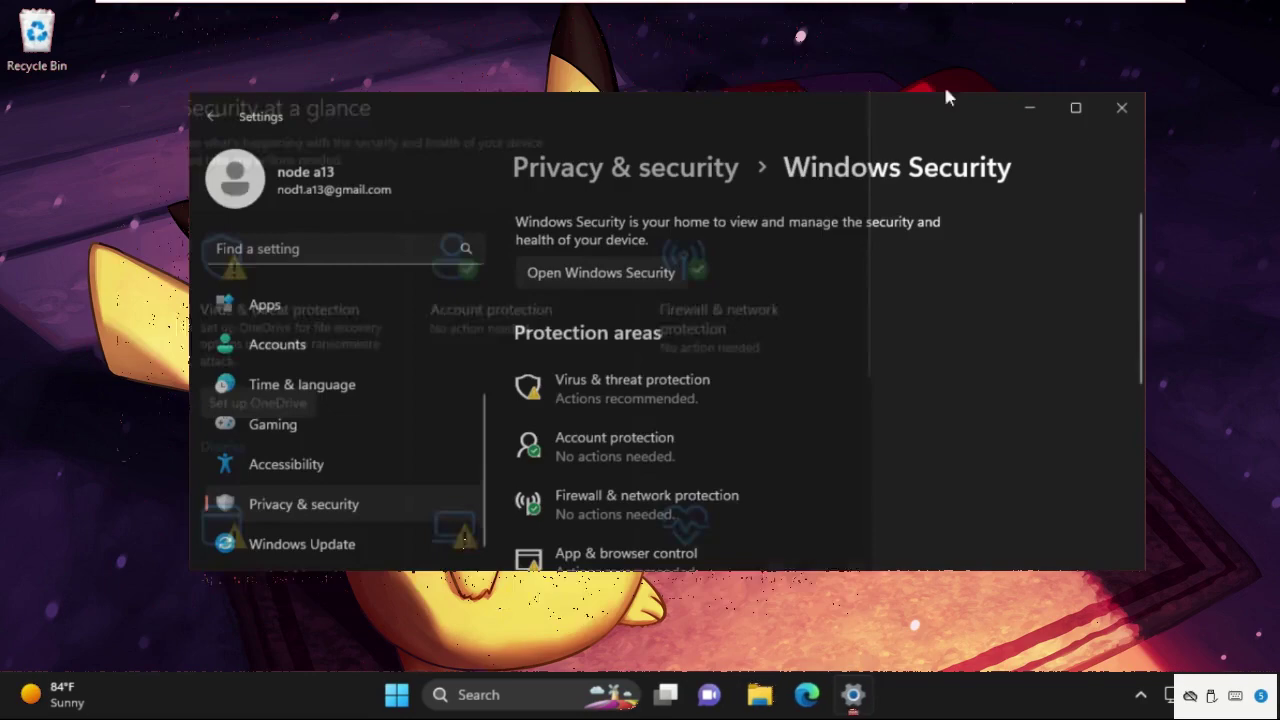
pyautogui.click(1120, 109)
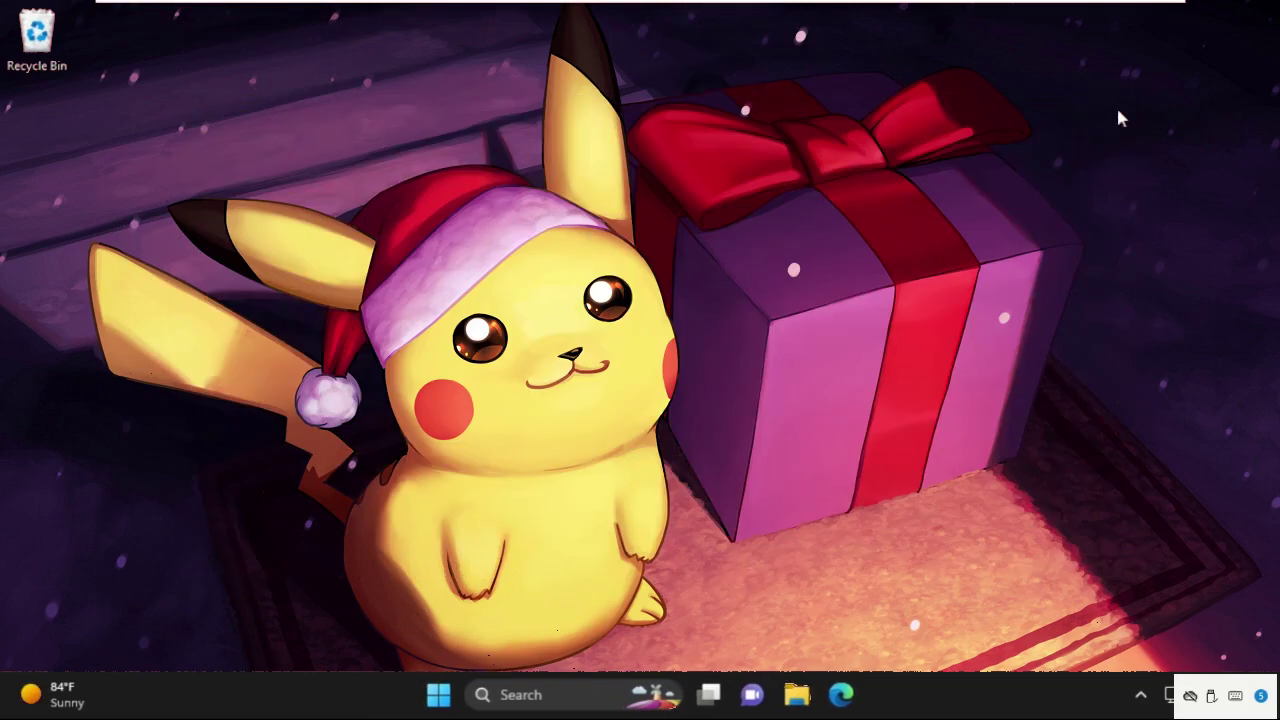
# Step: Search for "group policy", open the Local Group Policy Editor and widen its tree so the folder names are fully readable
pyautogui.click(567, 700)
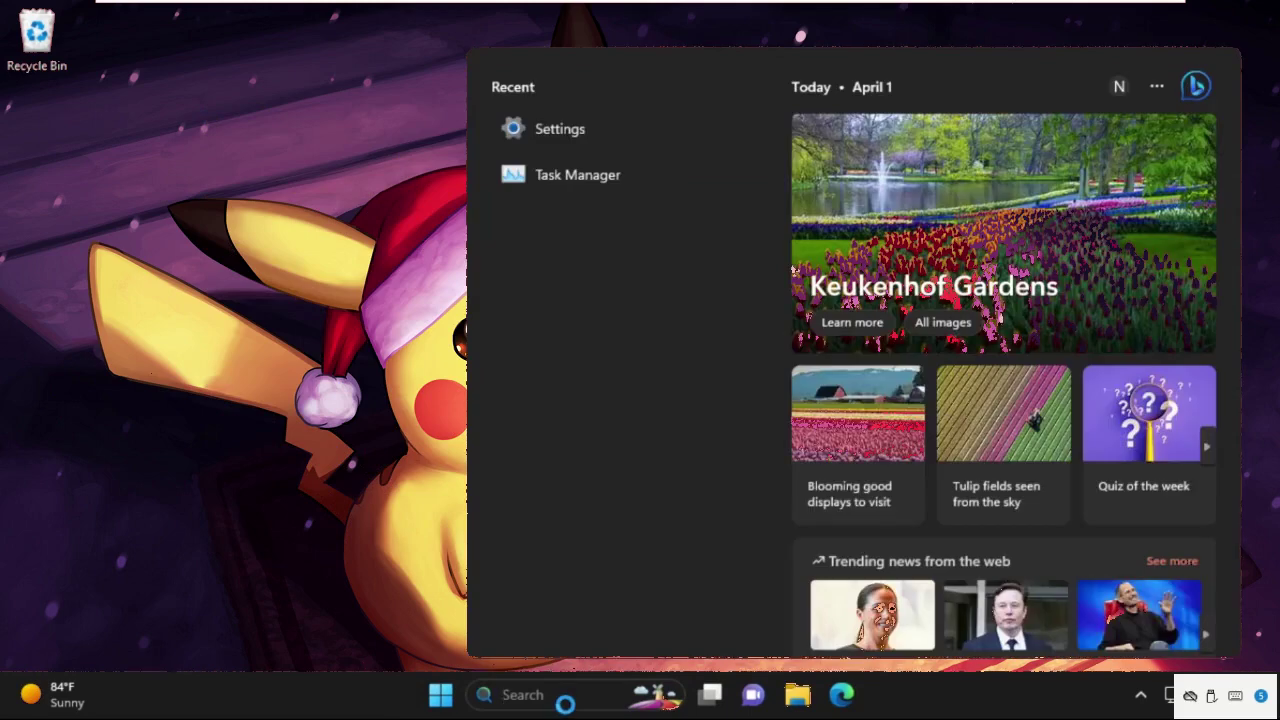
pyautogui.write('group ')
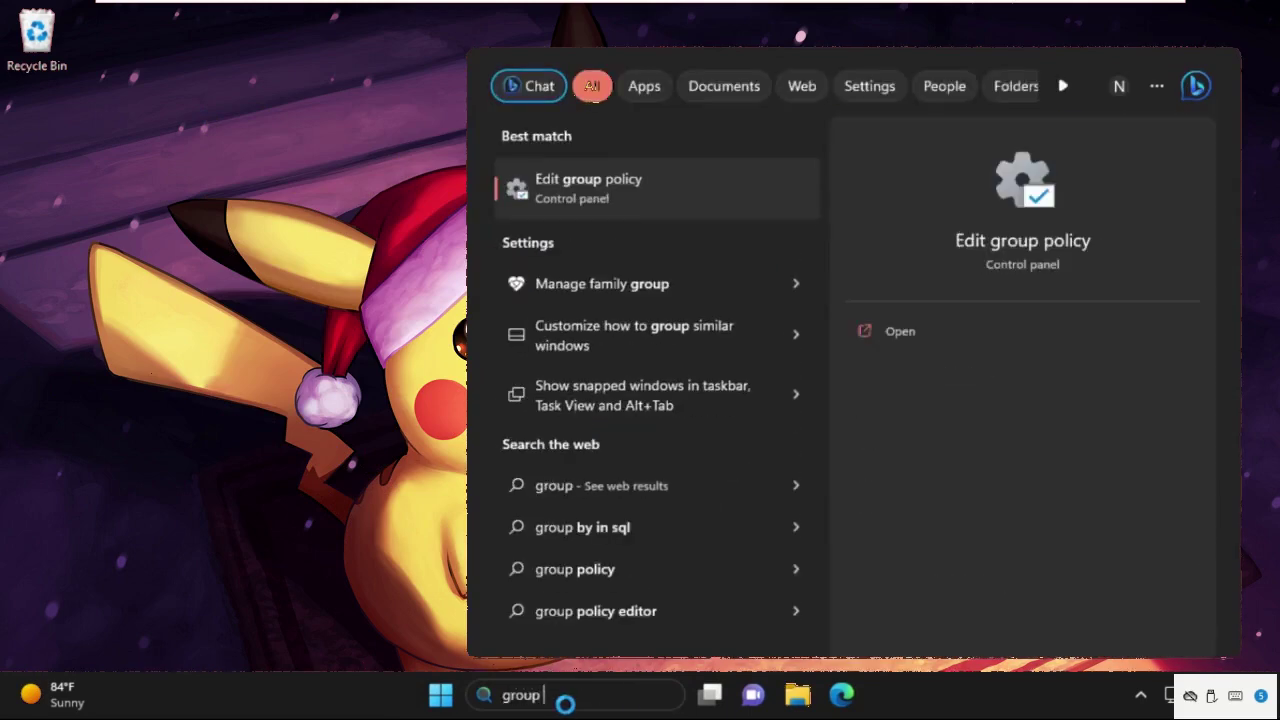
pyautogui.write('policy')
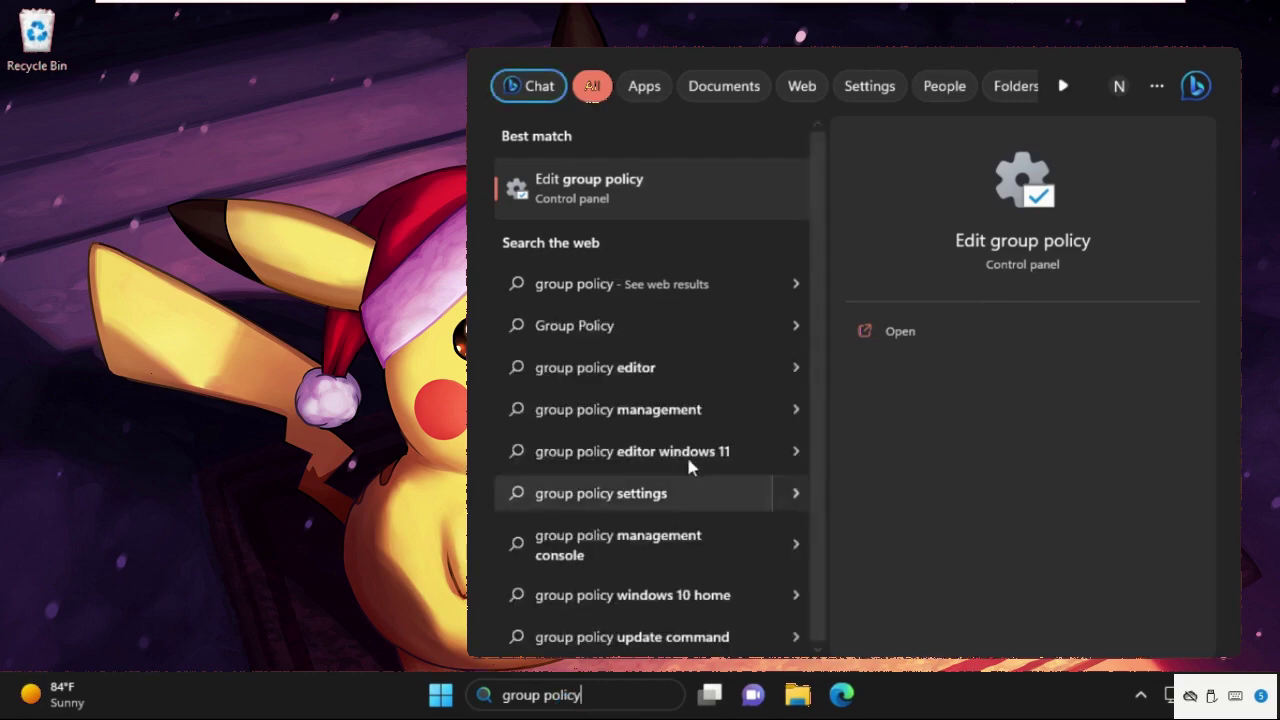
pyautogui.press('Return')
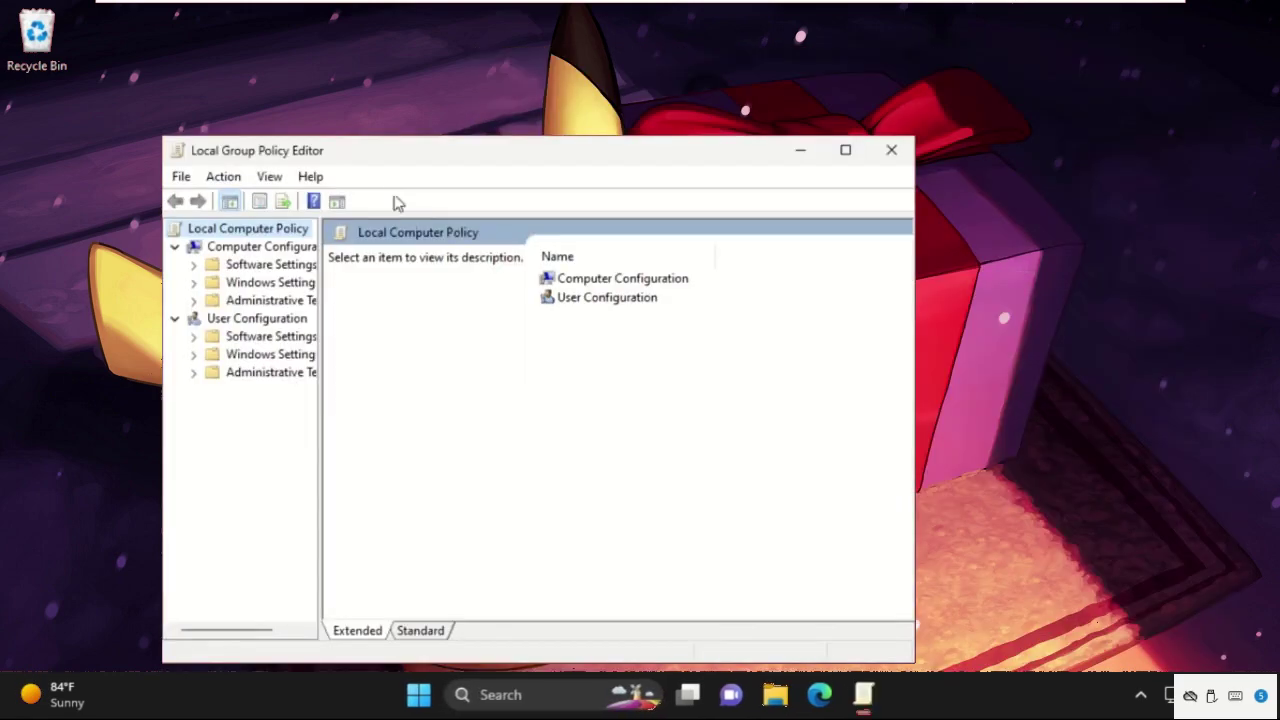
pyautogui.moveTo(432, 160); pyautogui.dragTo(680, 112)
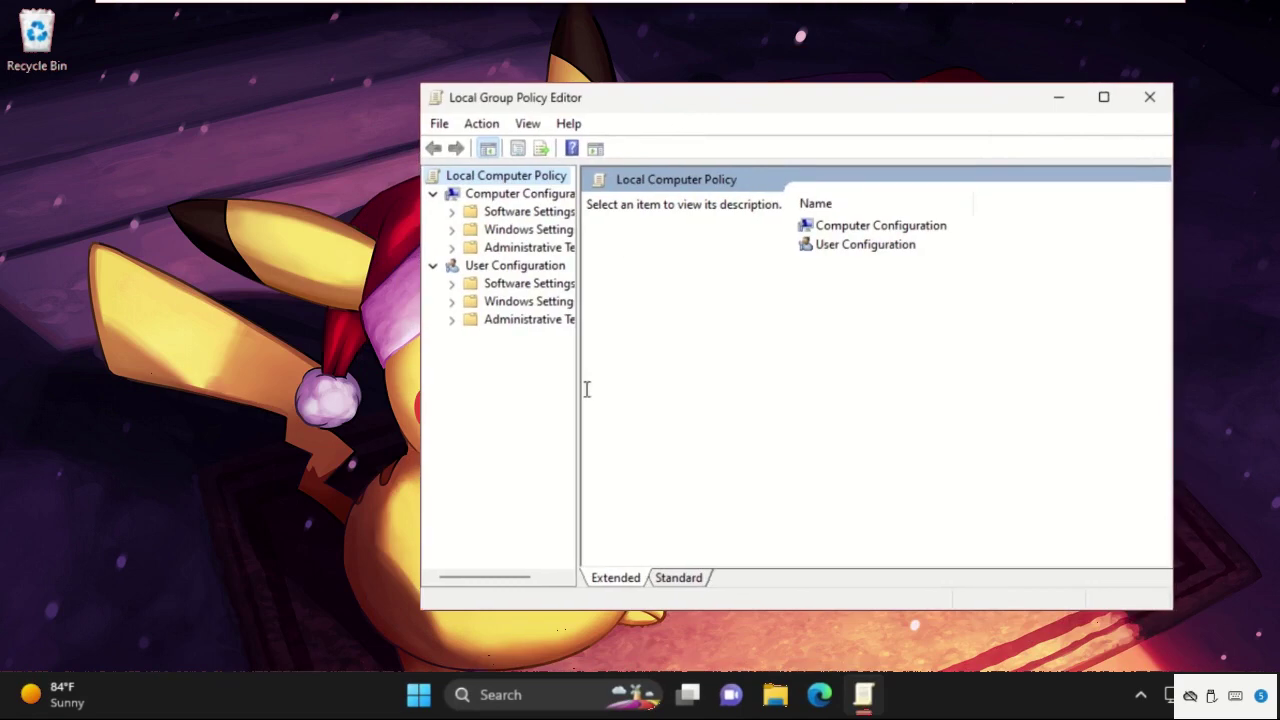
pyautogui.moveTo(578, 390); pyautogui.dragTo(845, 388)
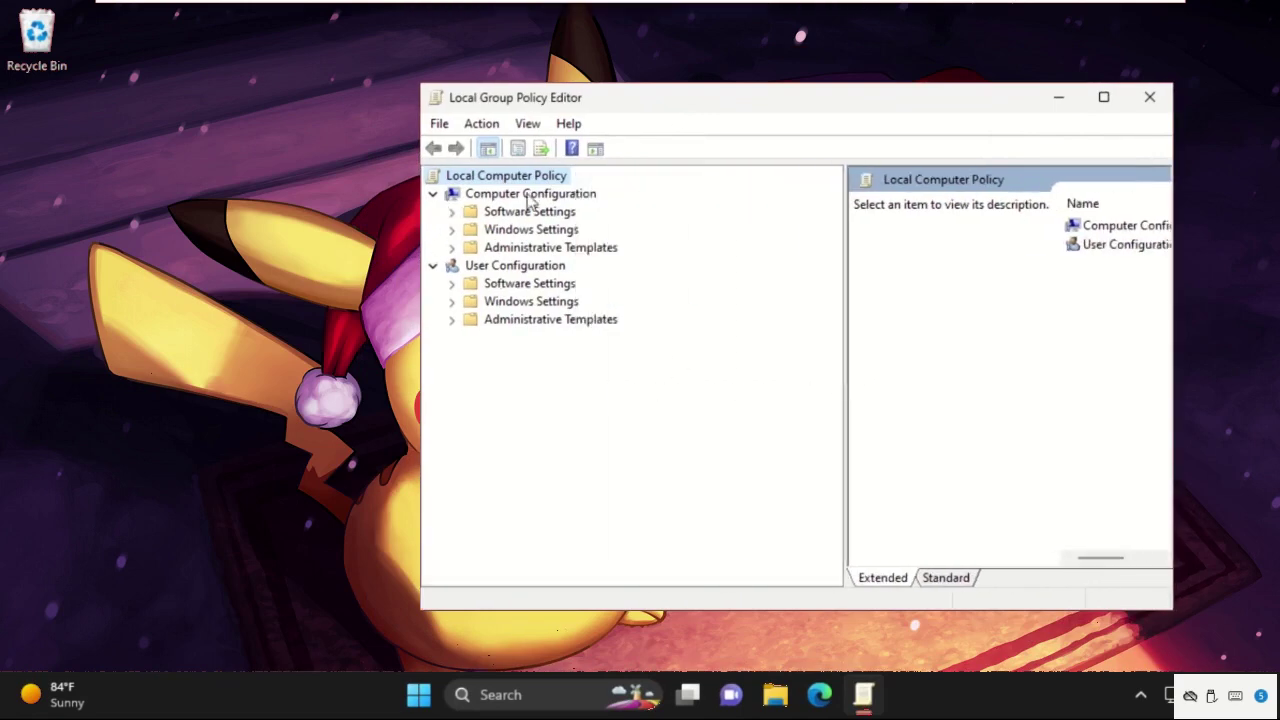
# Step: Show the Microsoft Defender Antivirus policies under Computer Configuration > Administrative Templates > Windows Components in a maximized window
pyautogui.click(452, 248)
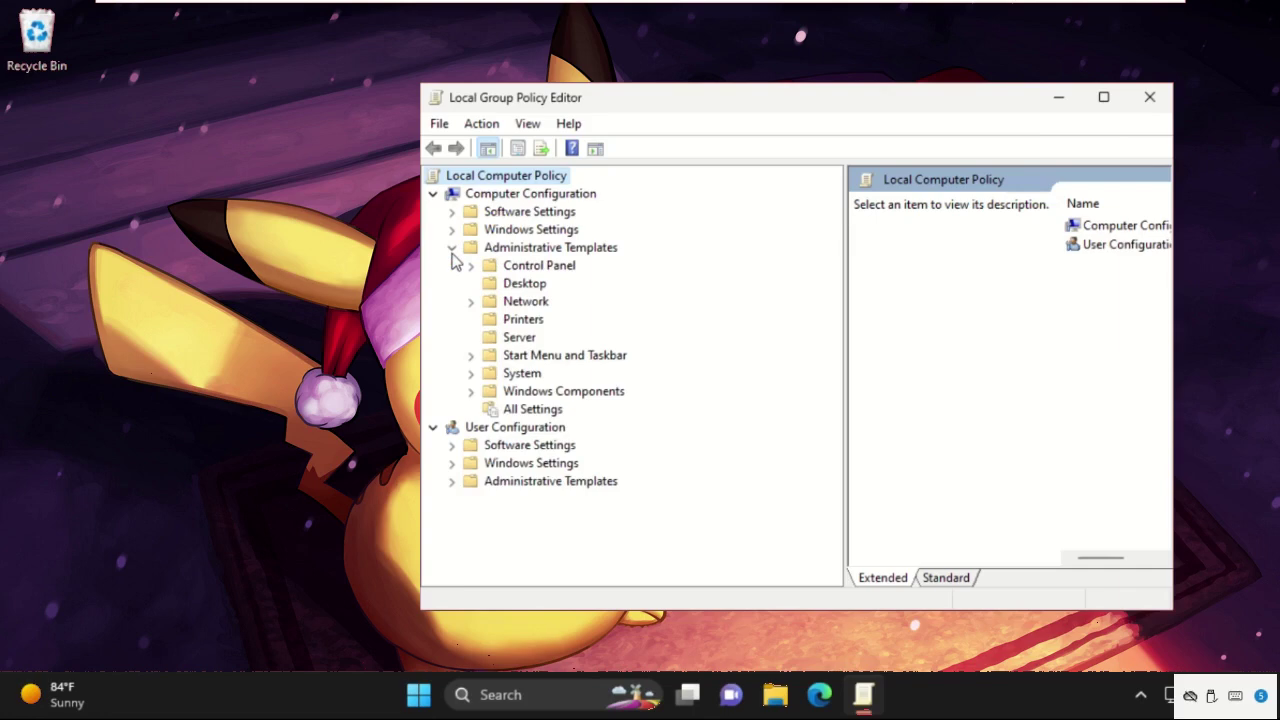
pyautogui.click(474, 393)
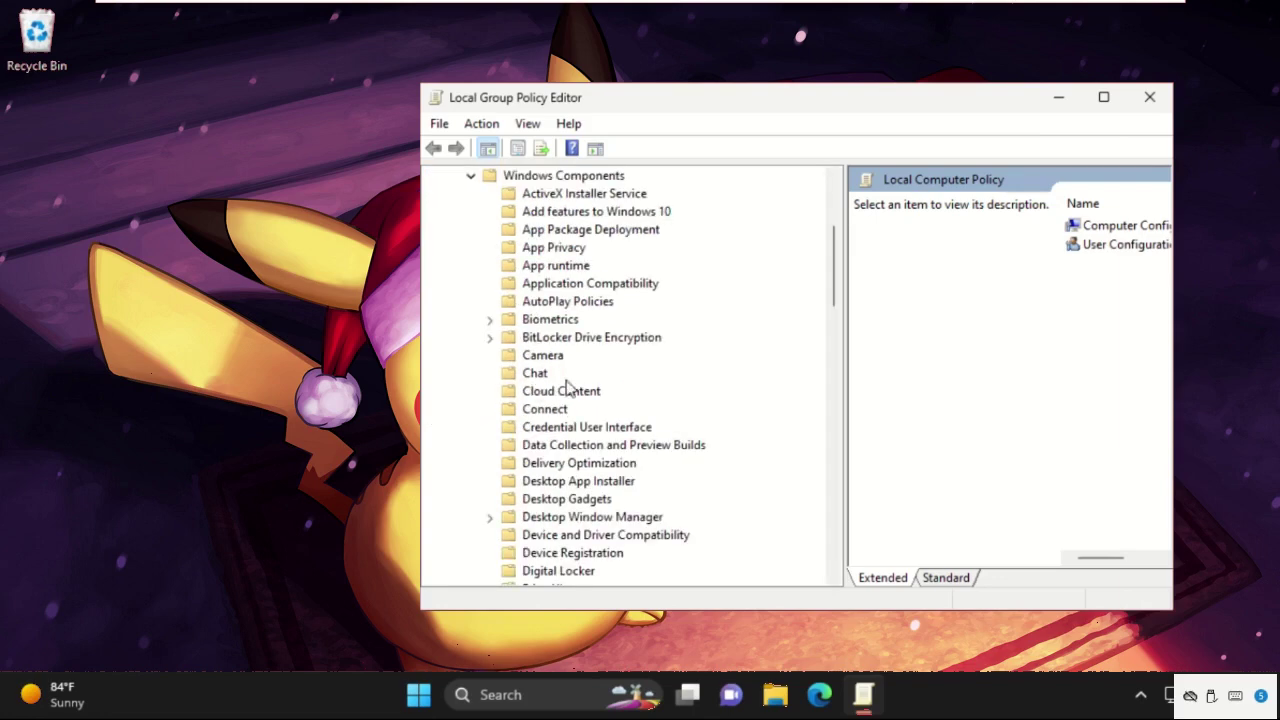
pyautogui.scroll(-9, 607, 378)
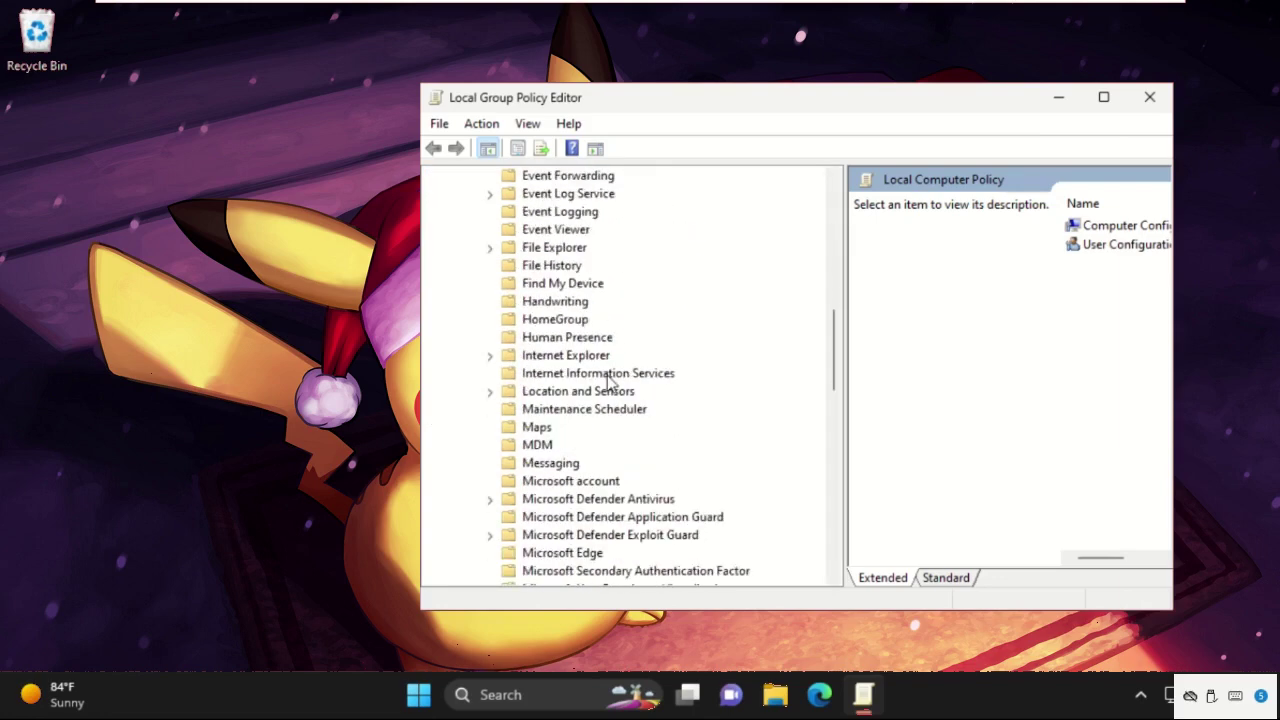
pyautogui.click(607, 445)
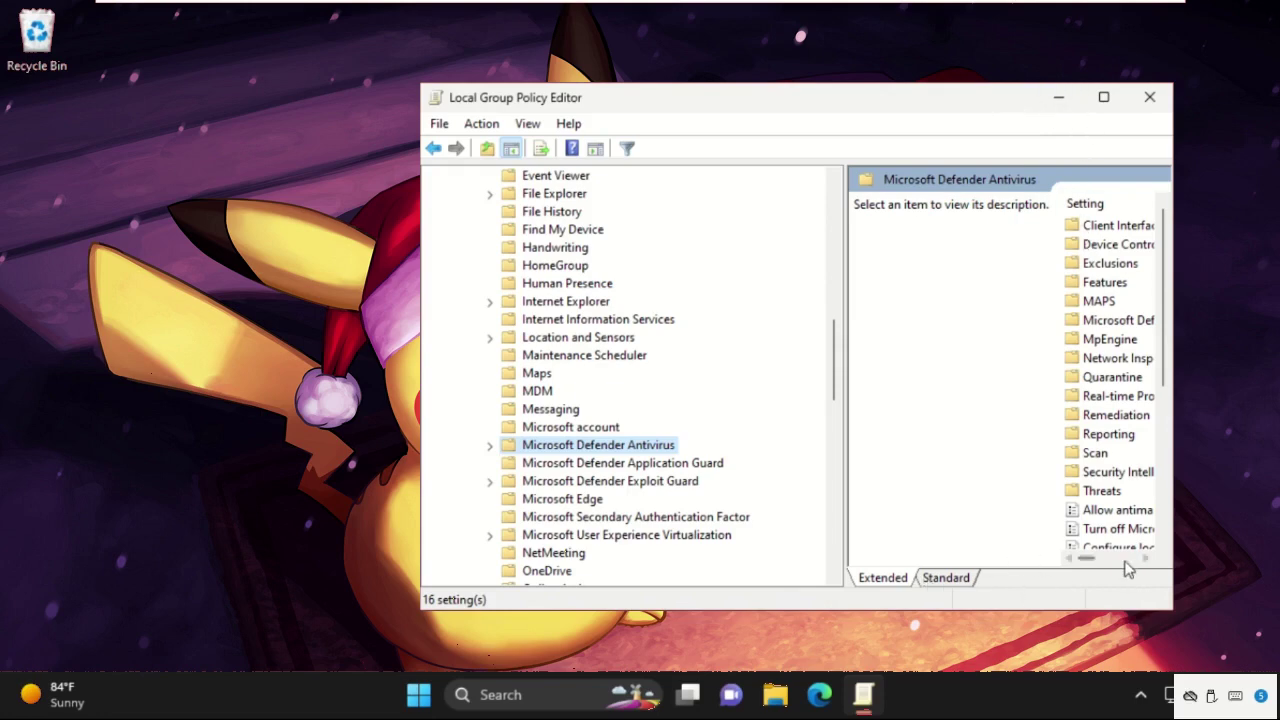
pyautogui.moveTo(1092, 567); pyautogui.dragTo(1108, 565)
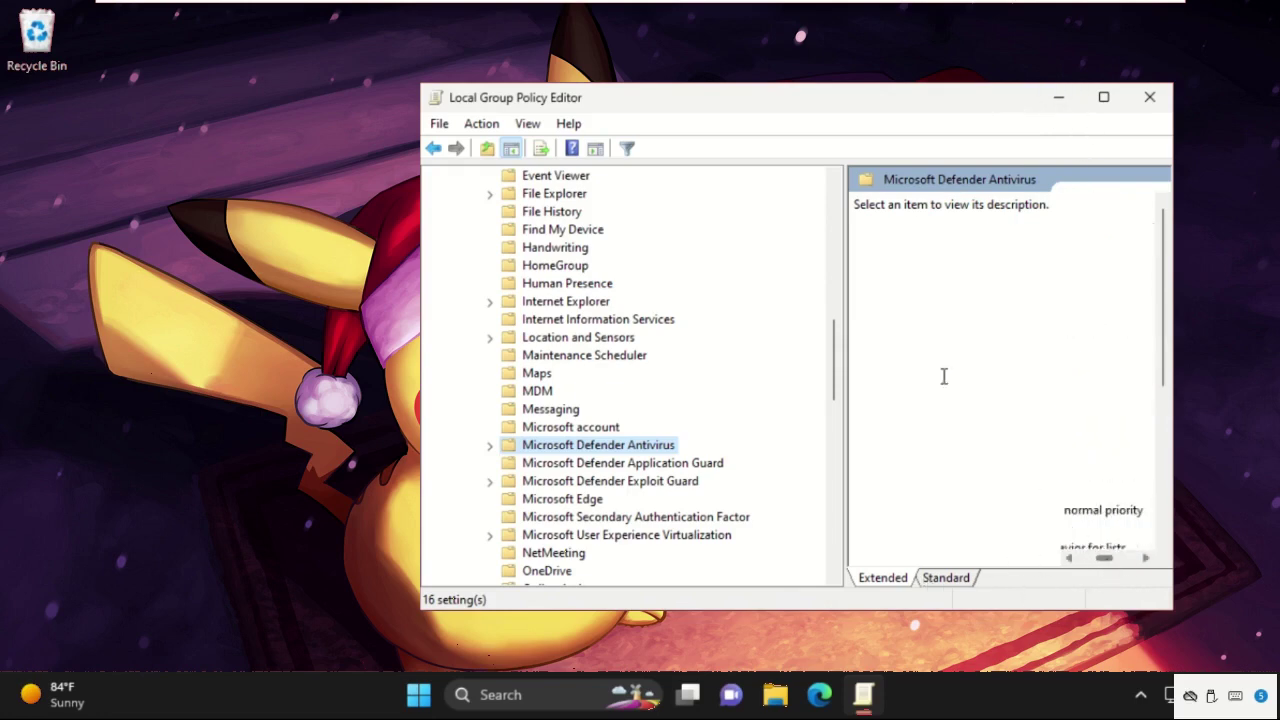
pyautogui.click(1106, 99)
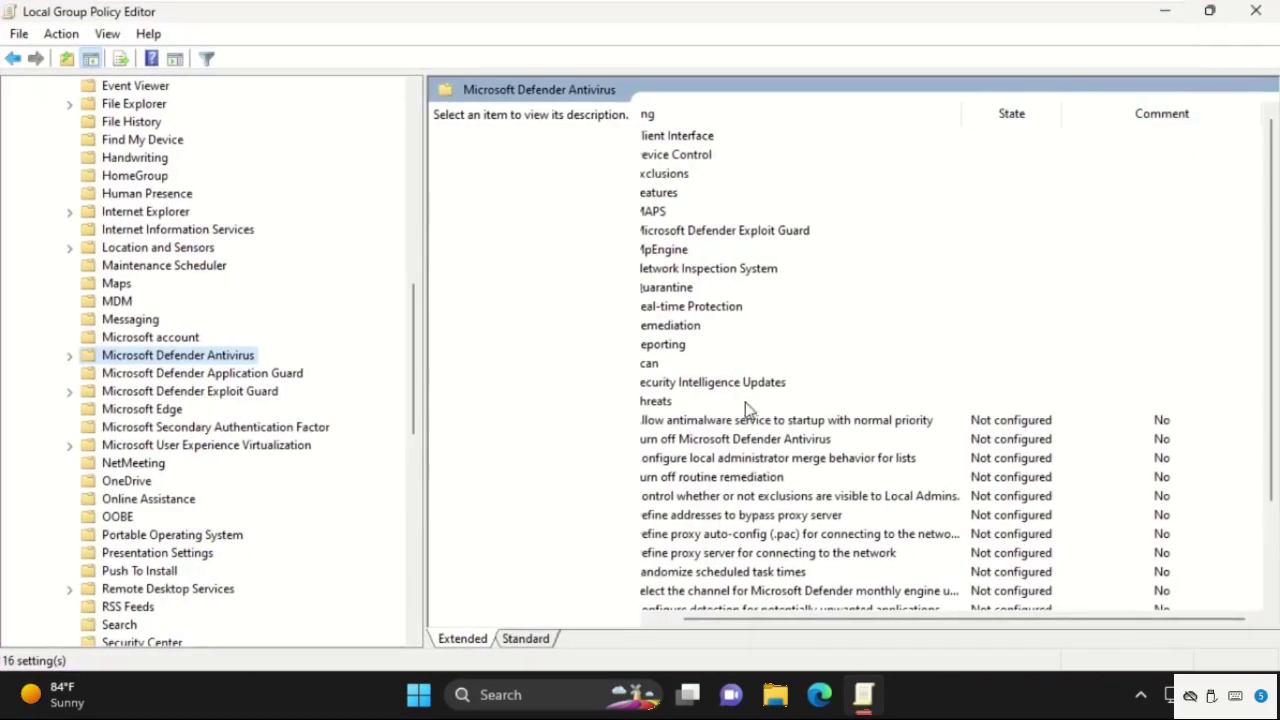
pyautogui.scroll(-2, 745, 405)
pyautogui.click(645, 620)
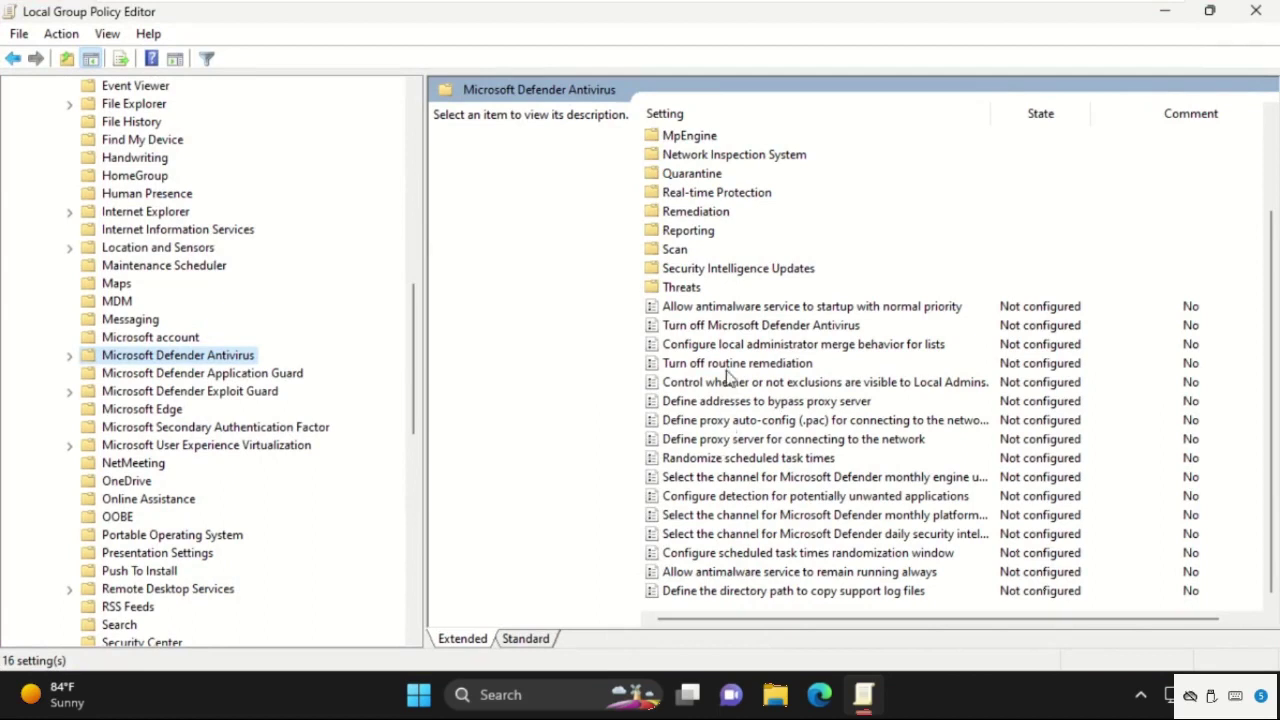
# Step: Set the Turn off Microsoft Defender Antivirus policy to Enabled, apply it and close the Local Group Policy Editor
pyautogui.click(741, 330)
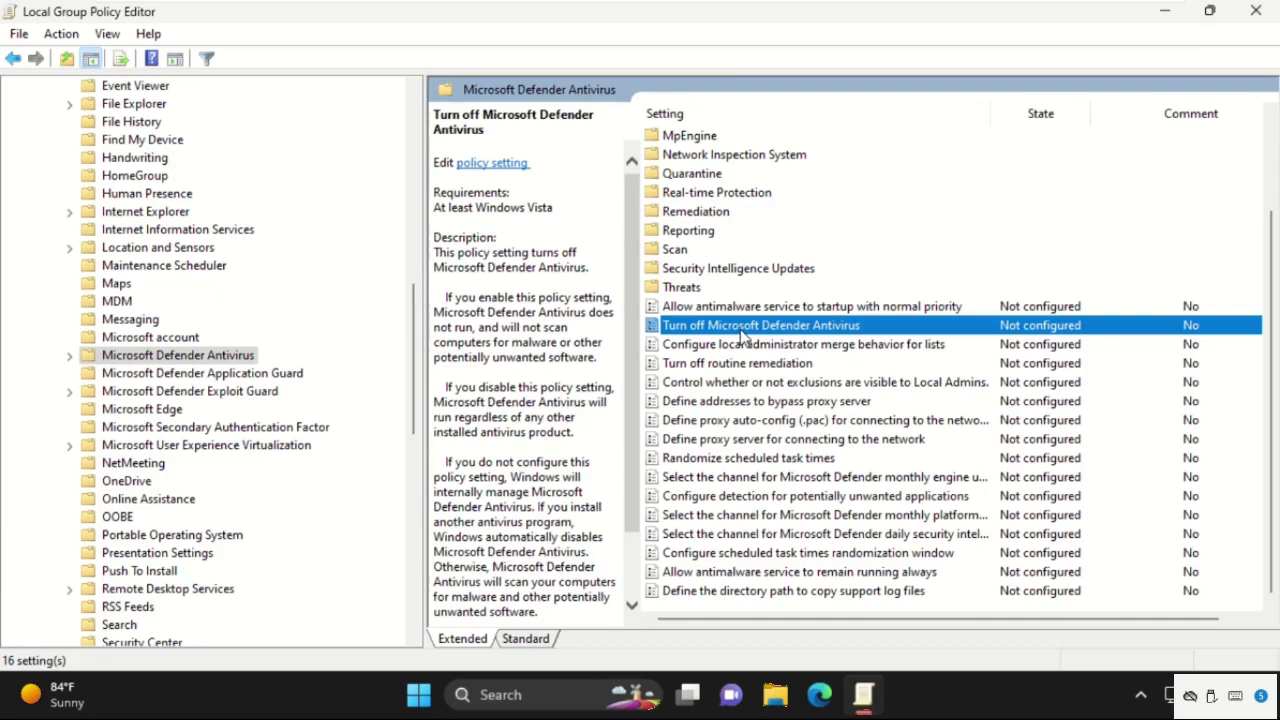
pyautogui.rightClick(741, 337)
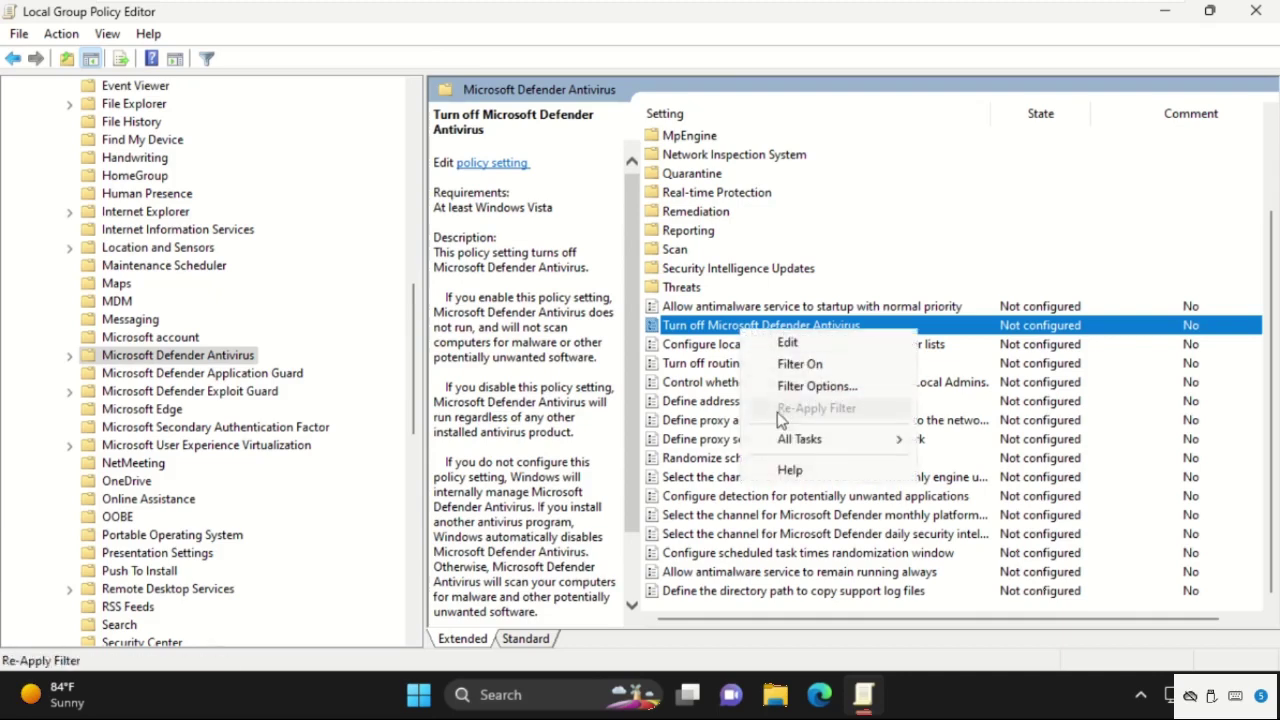
pyautogui.click(788, 342)
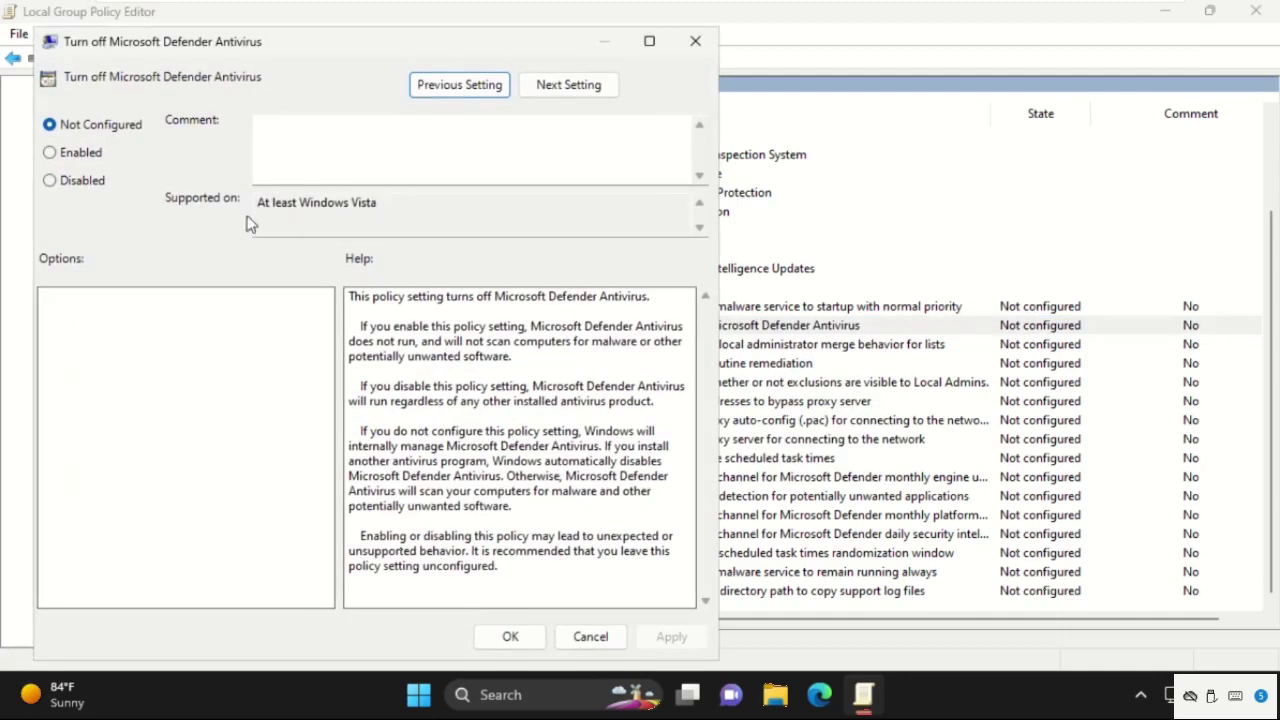
pyautogui.click(62, 157)
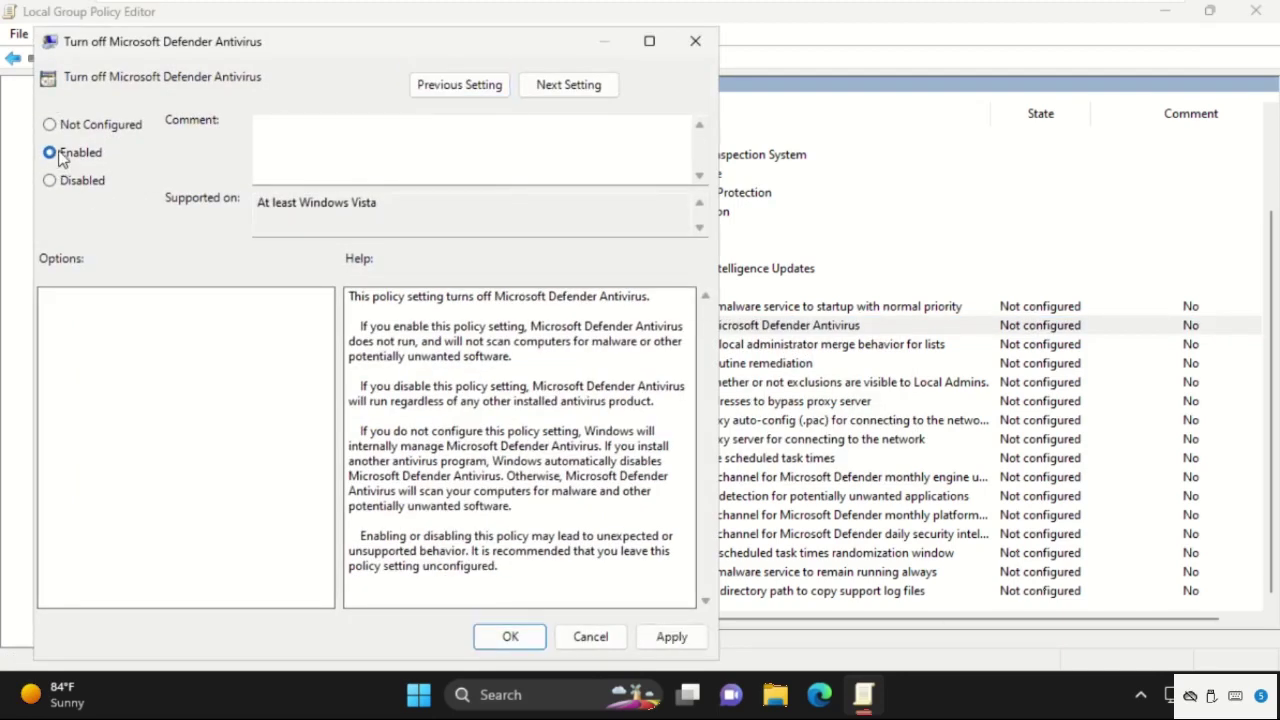
pyautogui.click(680, 640)
pyautogui.click(522, 638)
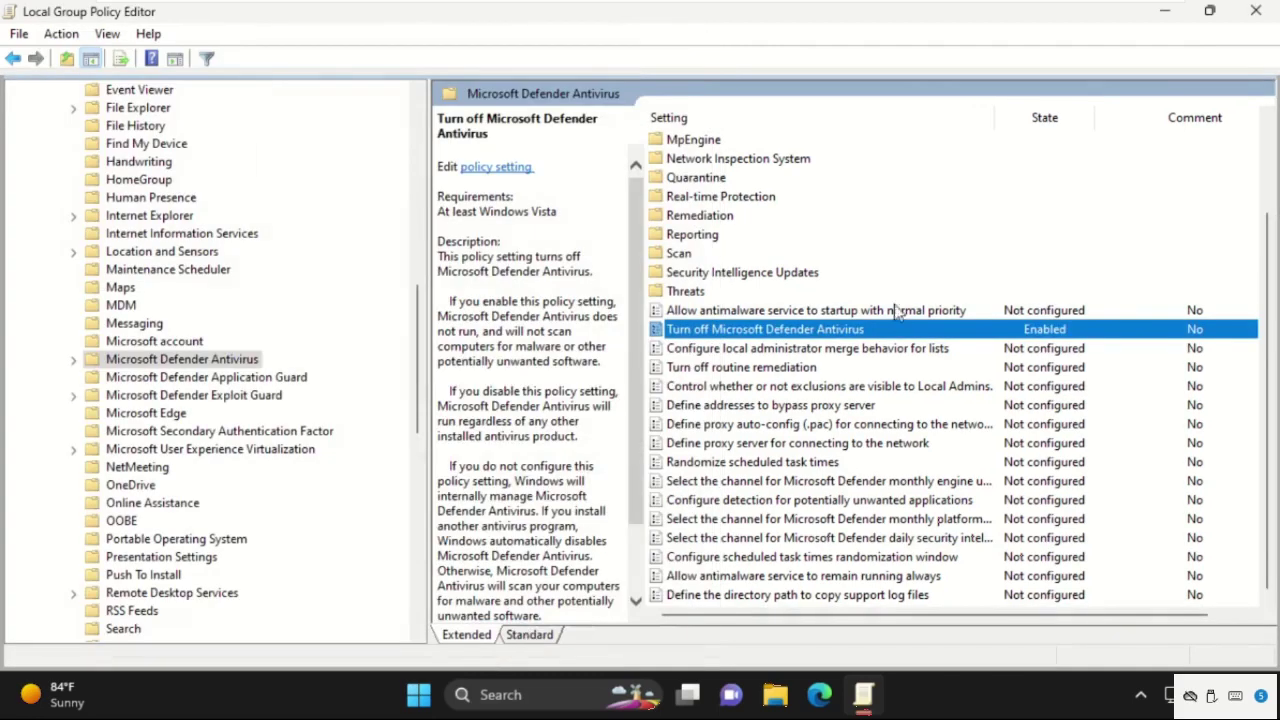
pyautogui.click(1256, 11)
# Step: Search for regedit and open Registry Editor, allowing it to make changes to the device
pyautogui.click(530, 695)
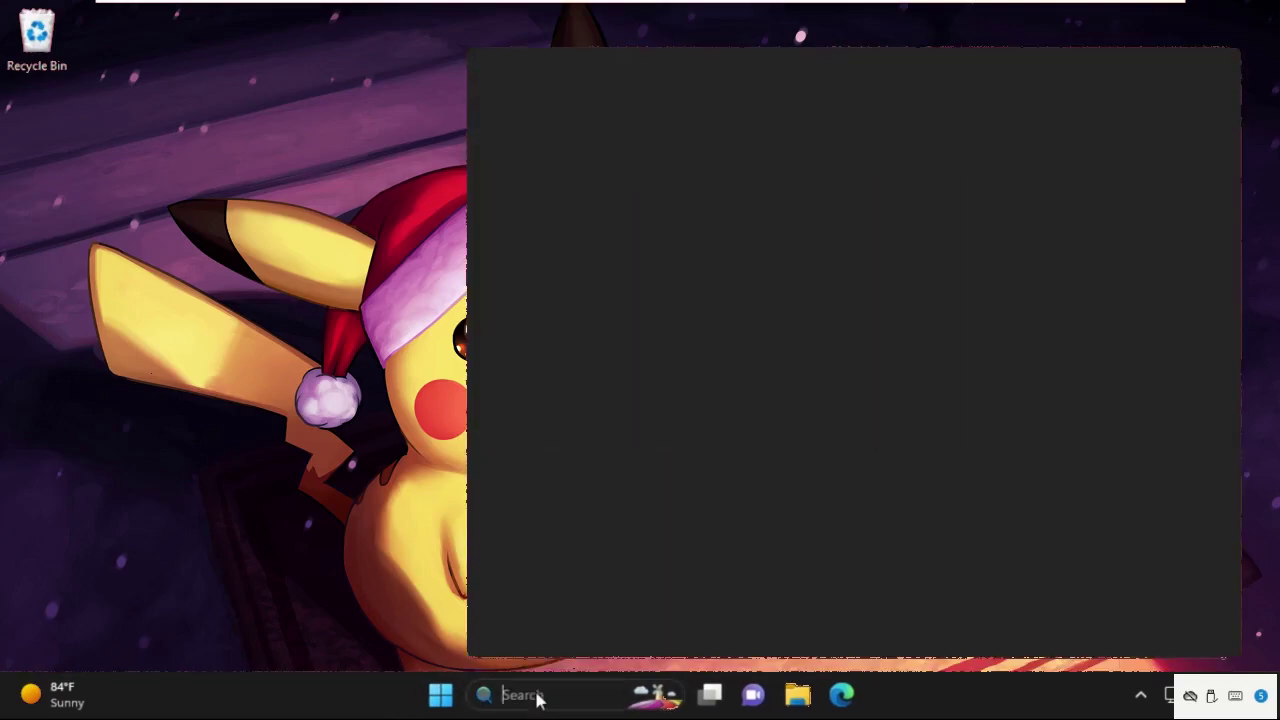
pyautogui.click(300, 480)
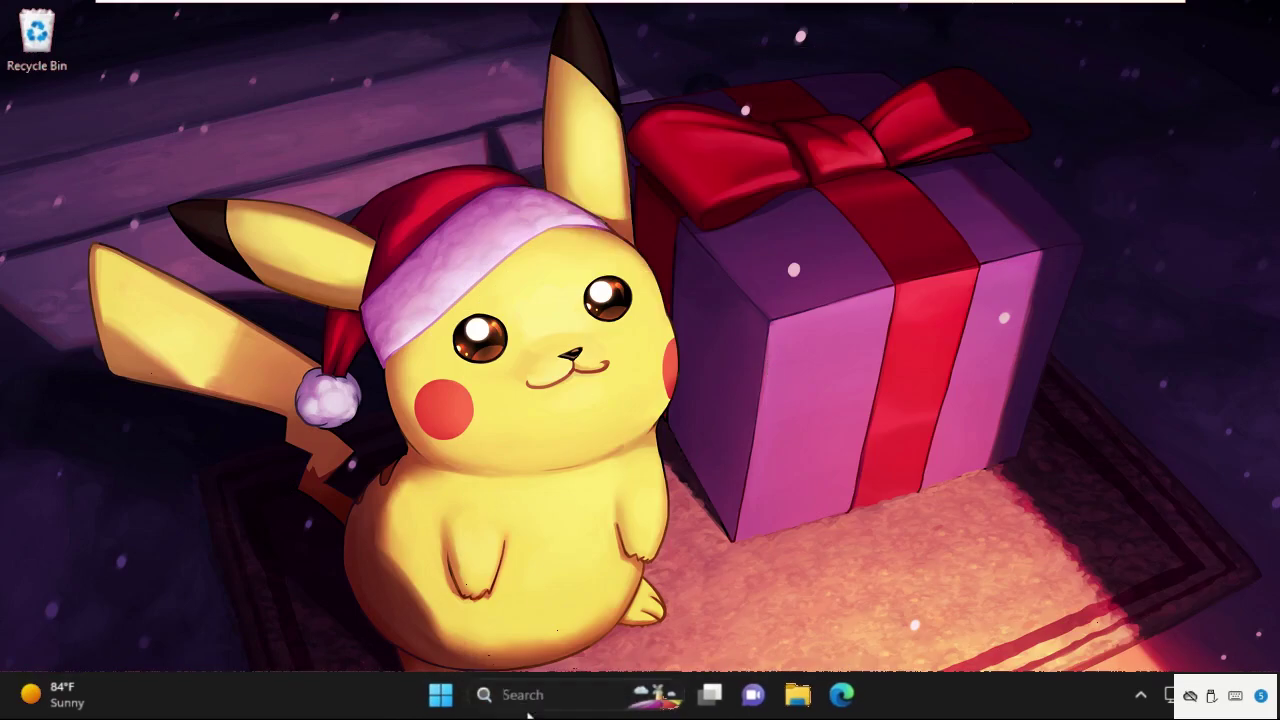
pyautogui.click(528, 712)
pyautogui.write('re')
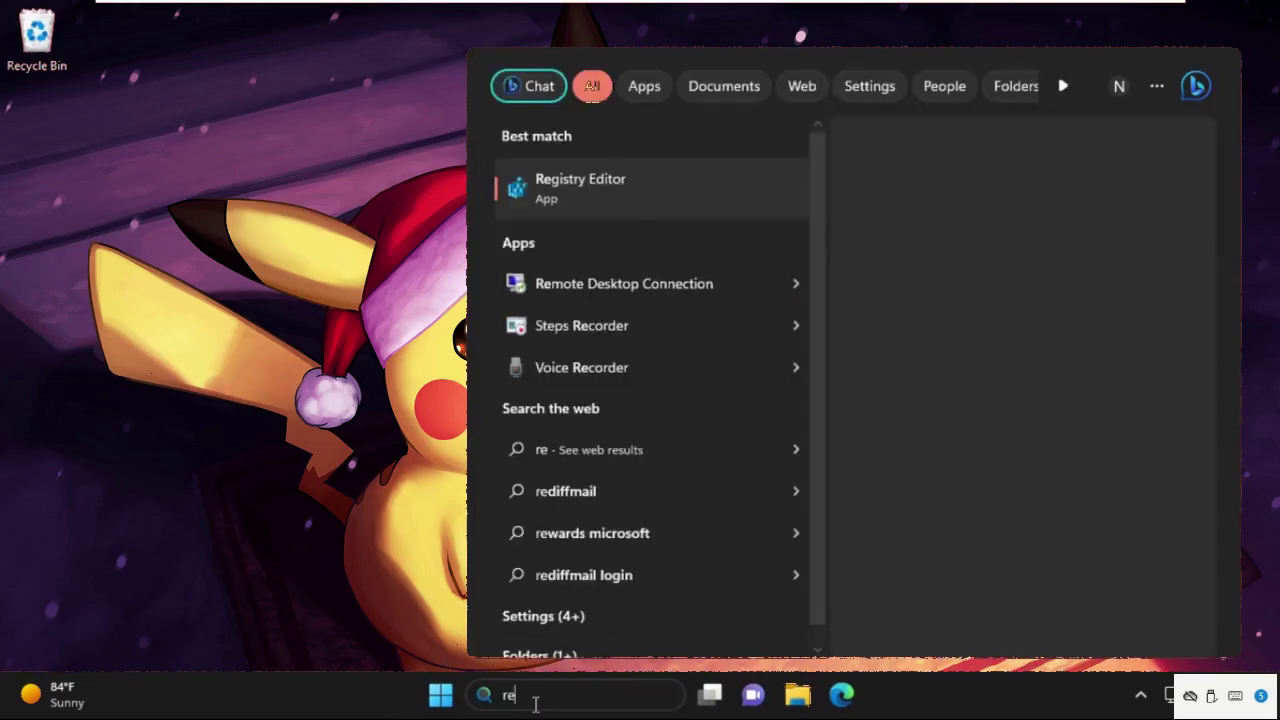
pyautogui.write('gedit')
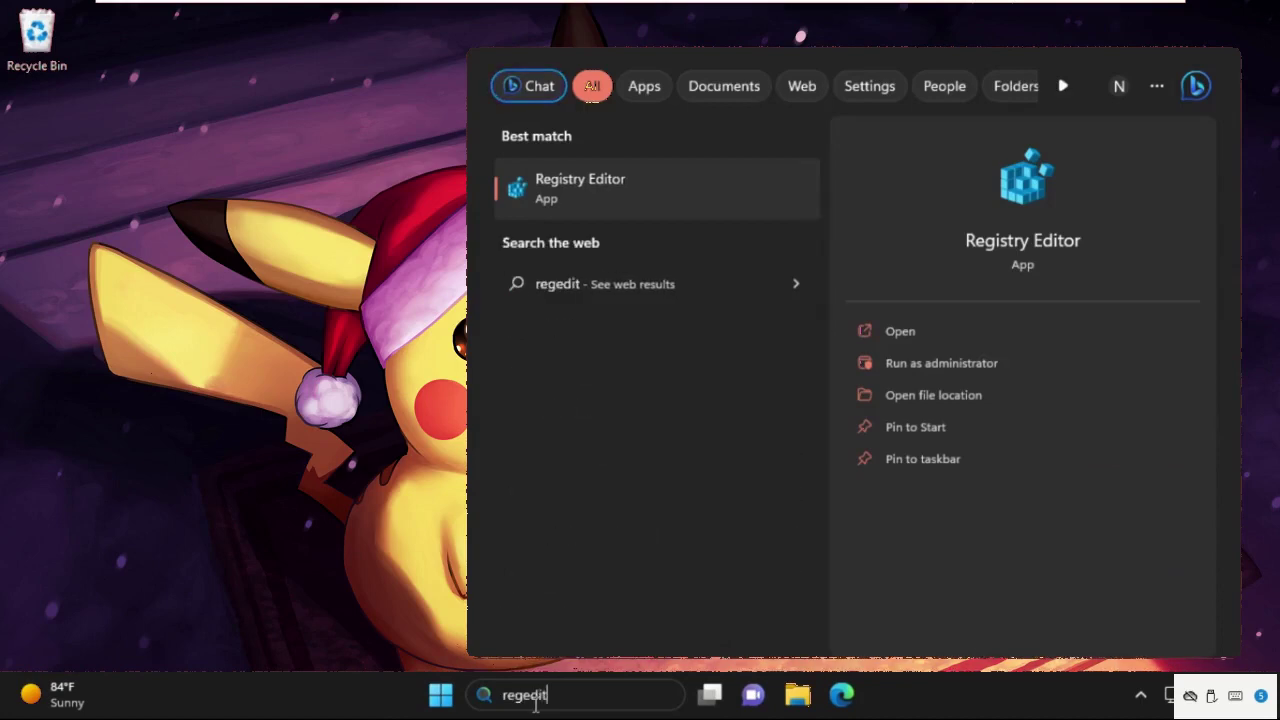
pyautogui.click(690, 210)
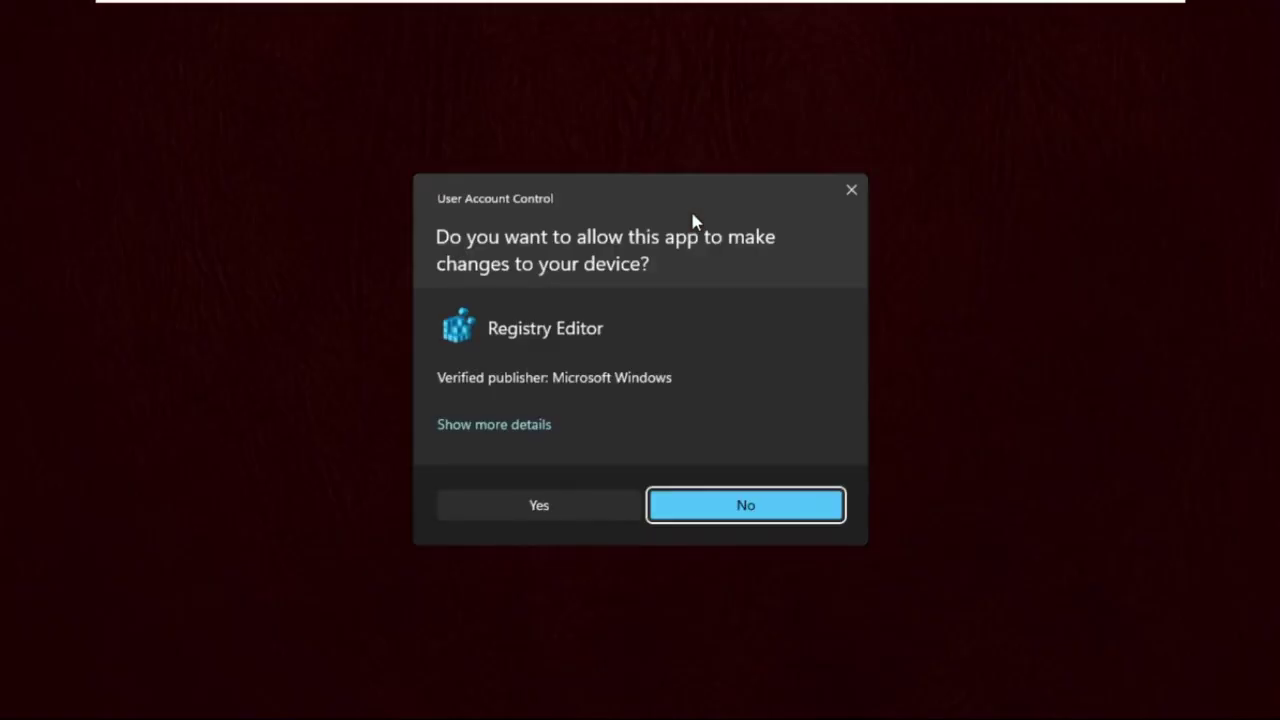
pyautogui.click(538, 506)
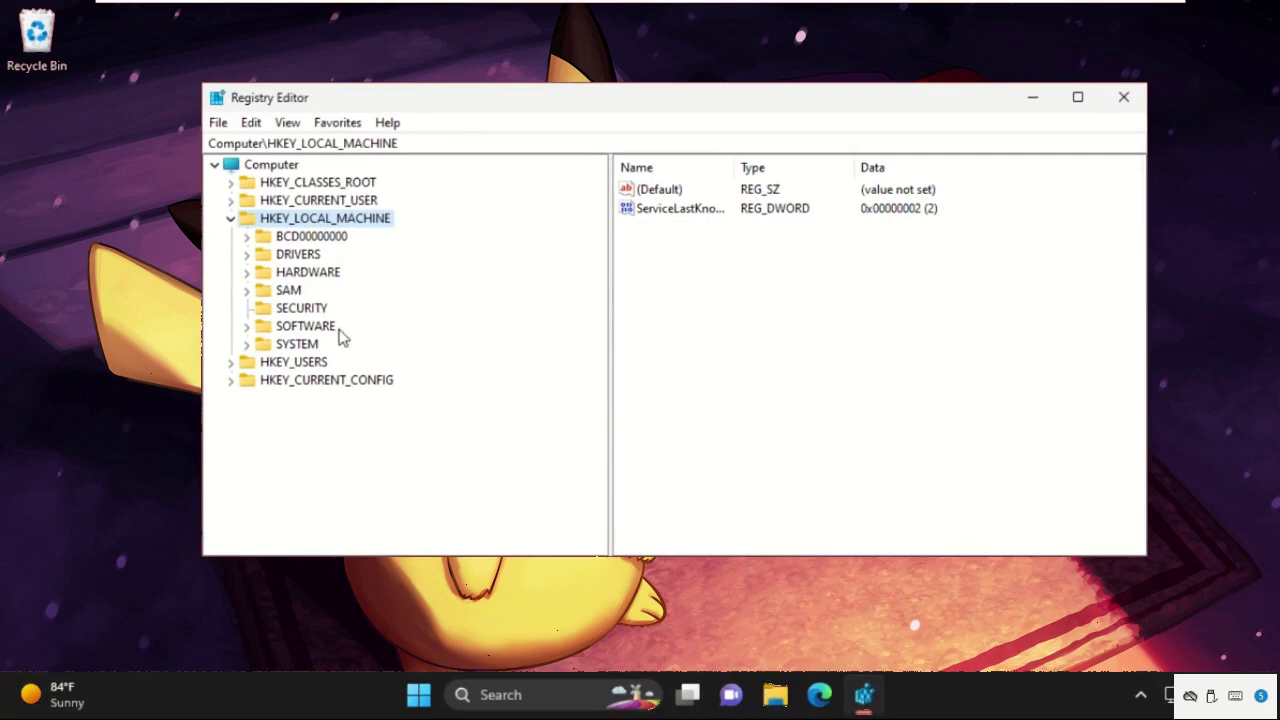
# Step: Go to the Windows Defender key under HKEY_LOCAL_MACHINE\SOFTWARE\Policies\Microsoft in the registry tree
pyautogui.click(231, 219)
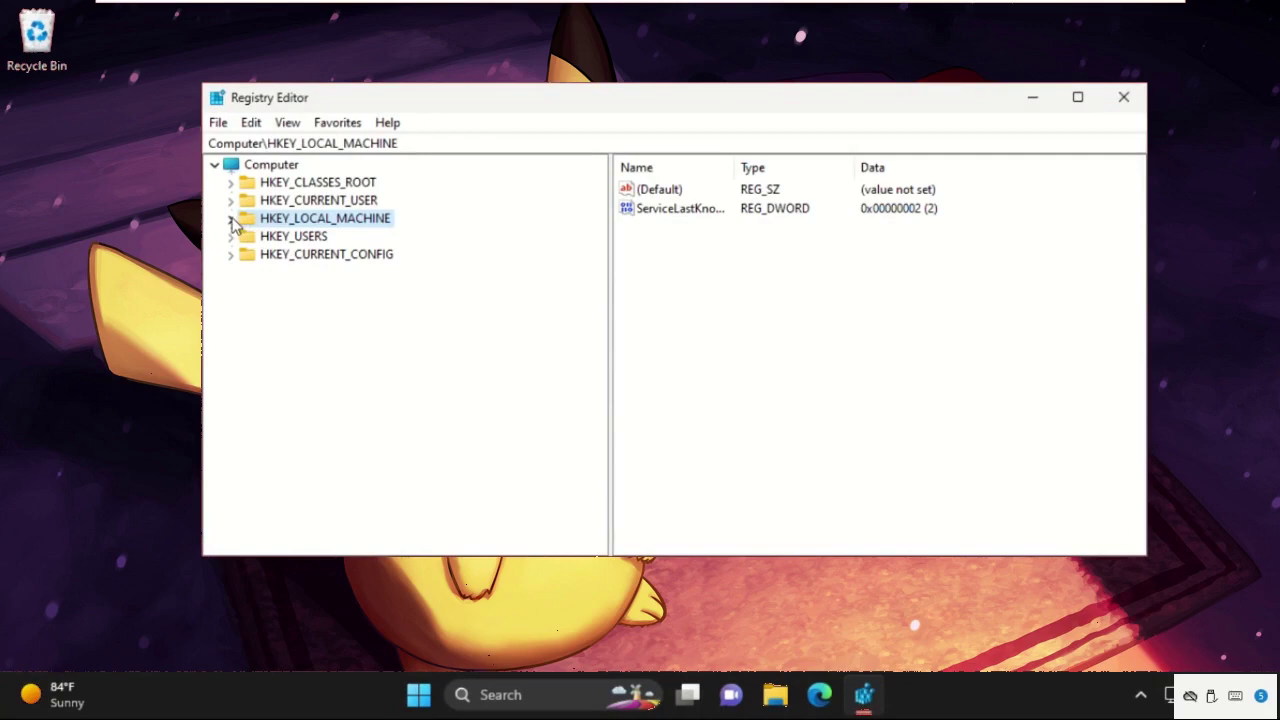
pyautogui.click(230, 219)
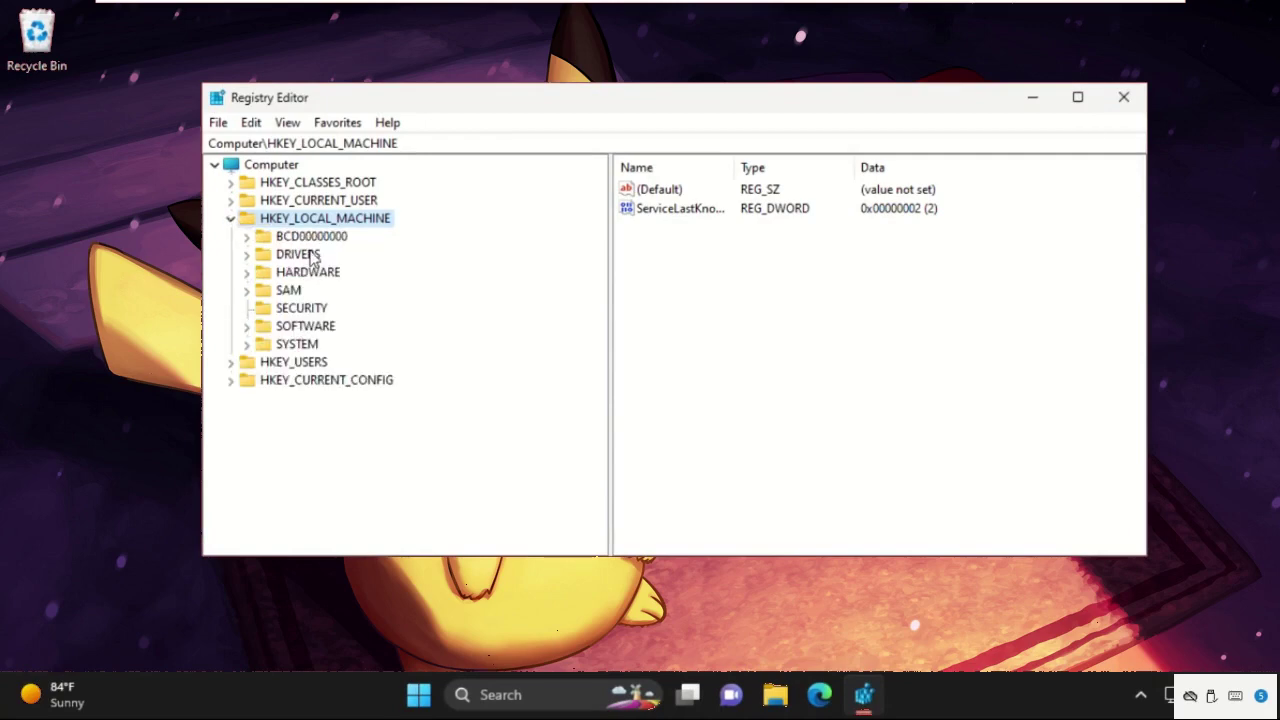
pyautogui.doubleClick(300, 328)
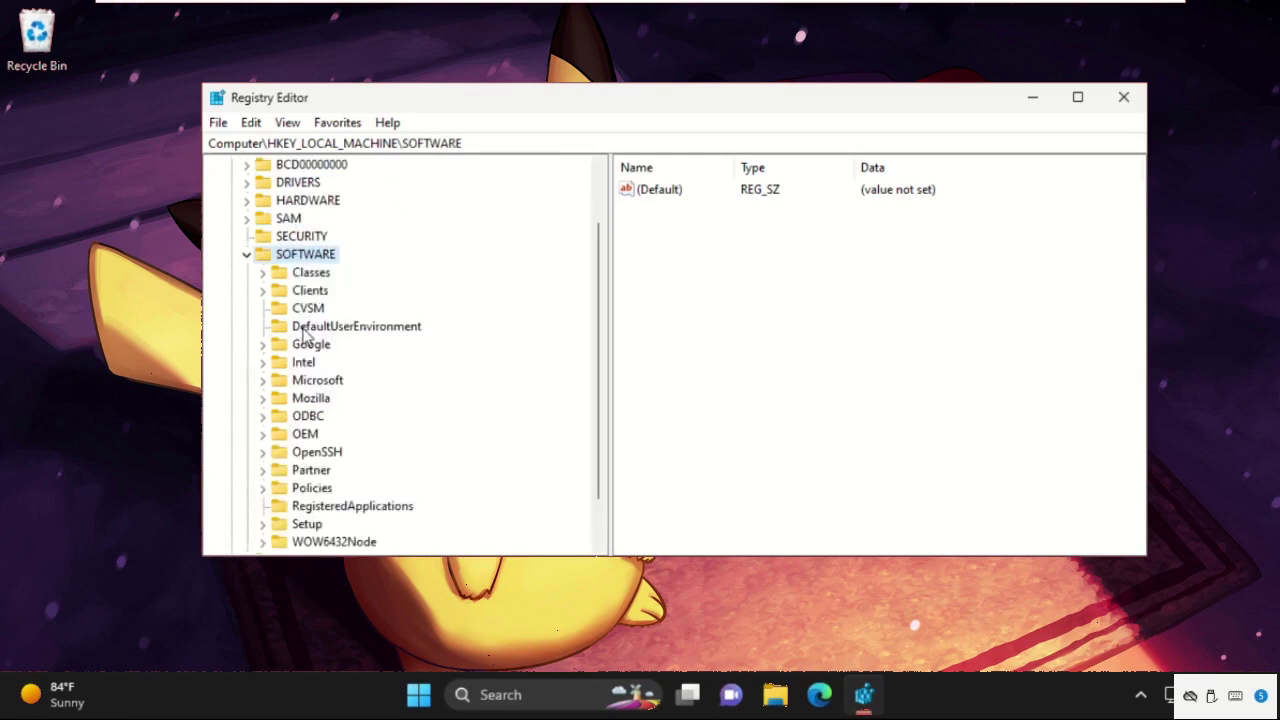
pyautogui.scroll(-1, 305, 336)
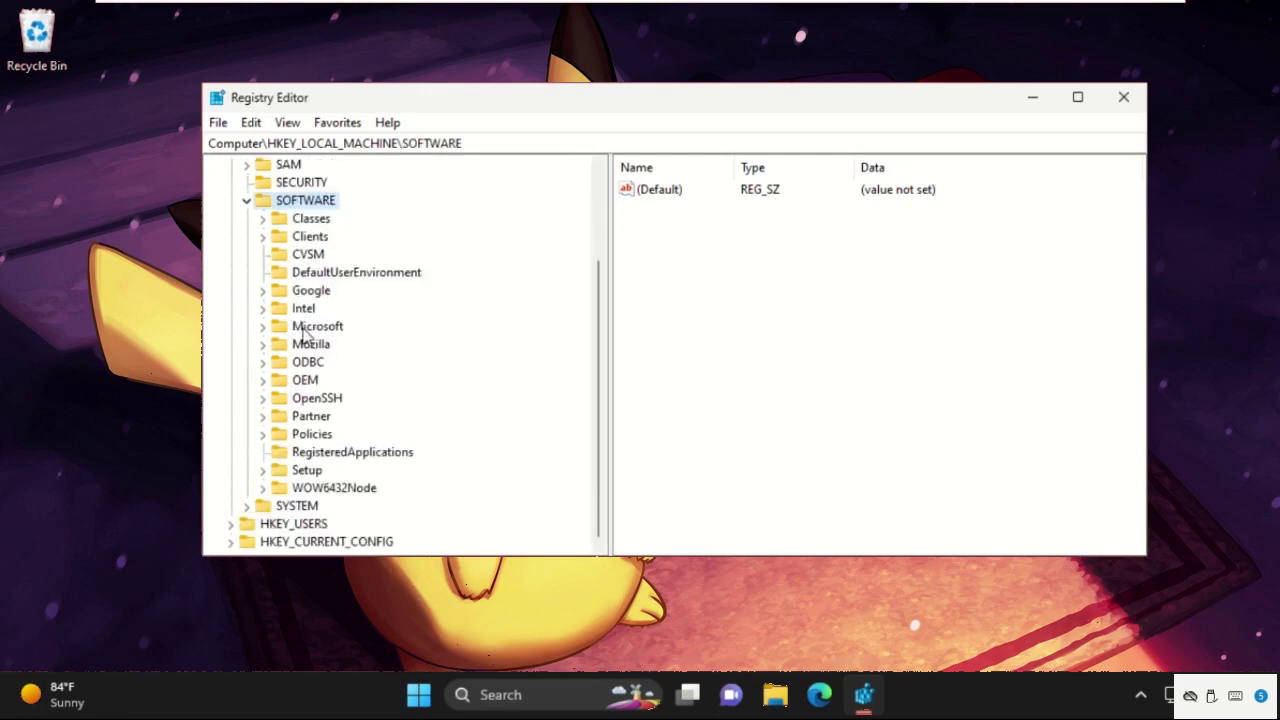
pyautogui.doubleClick(308, 435)
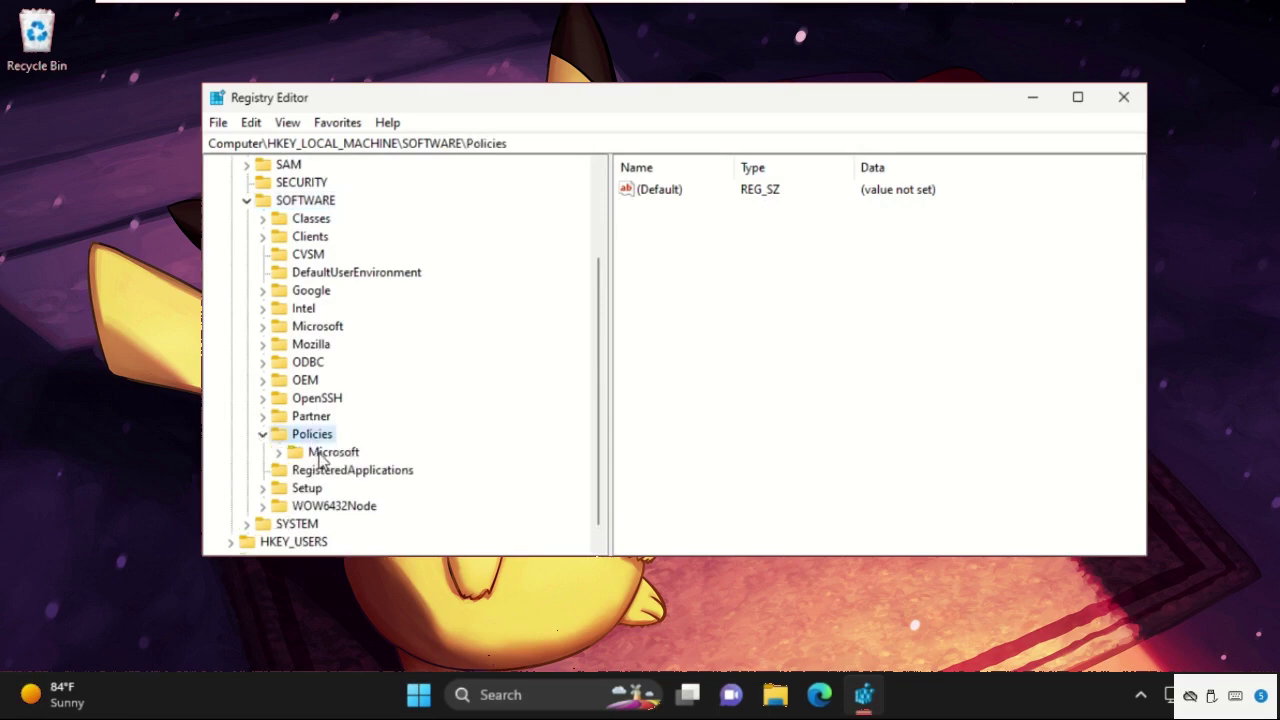
pyautogui.click(322, 458)
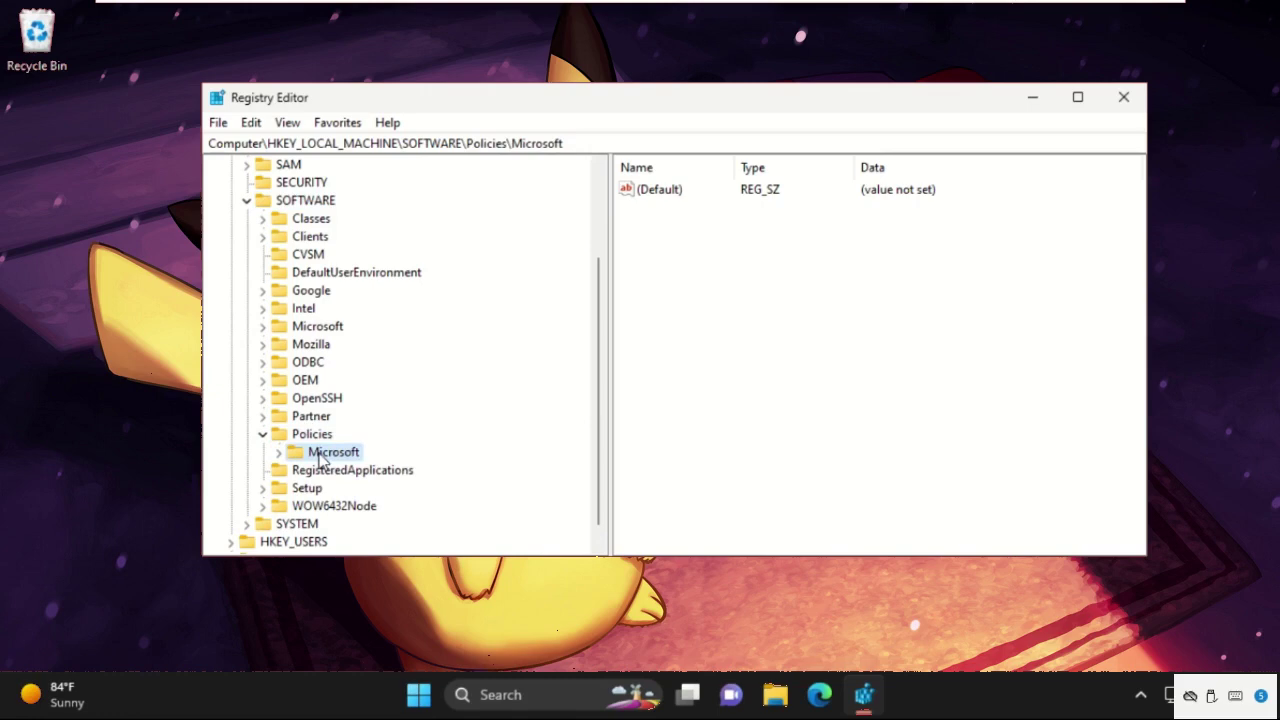
pyautogui.doubleClick(322, 458)
pyautogui.scroll(-3, 322, 458)
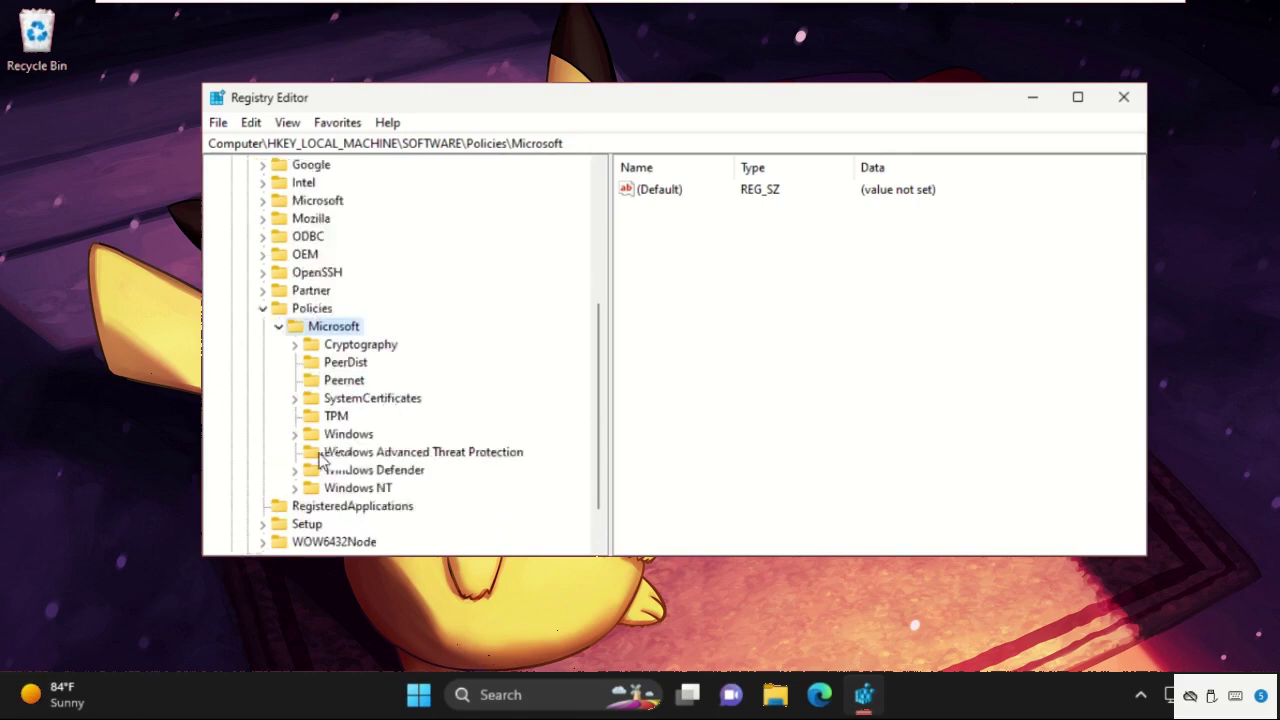
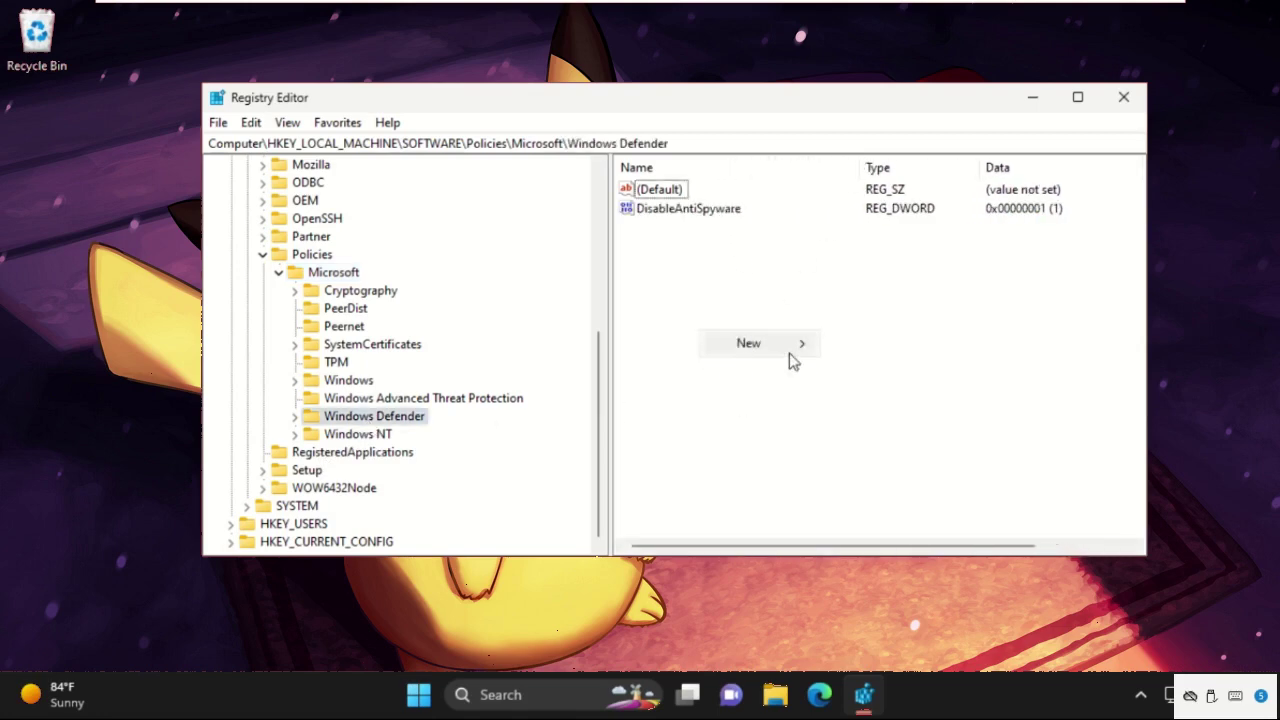
# Step: Check the available types for a new registry value and open the editing options of the DisableAntiSpyware value
pyautogui.moveTo(788, 350)
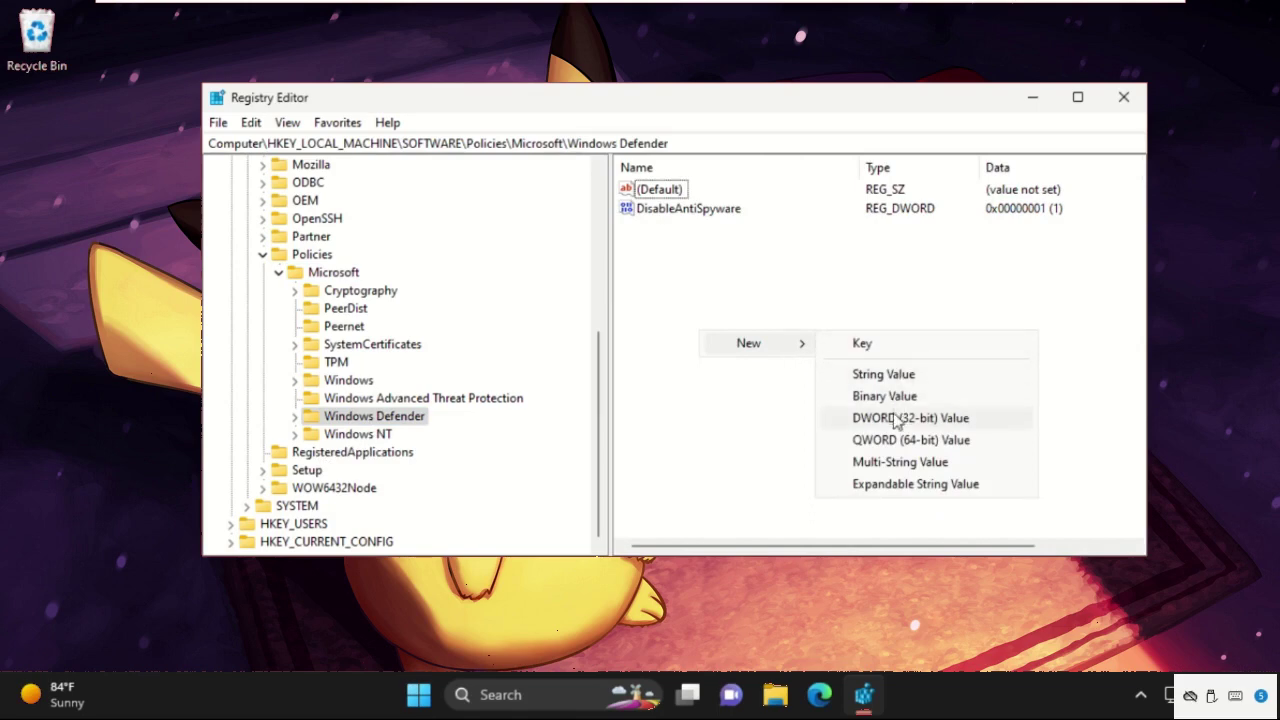
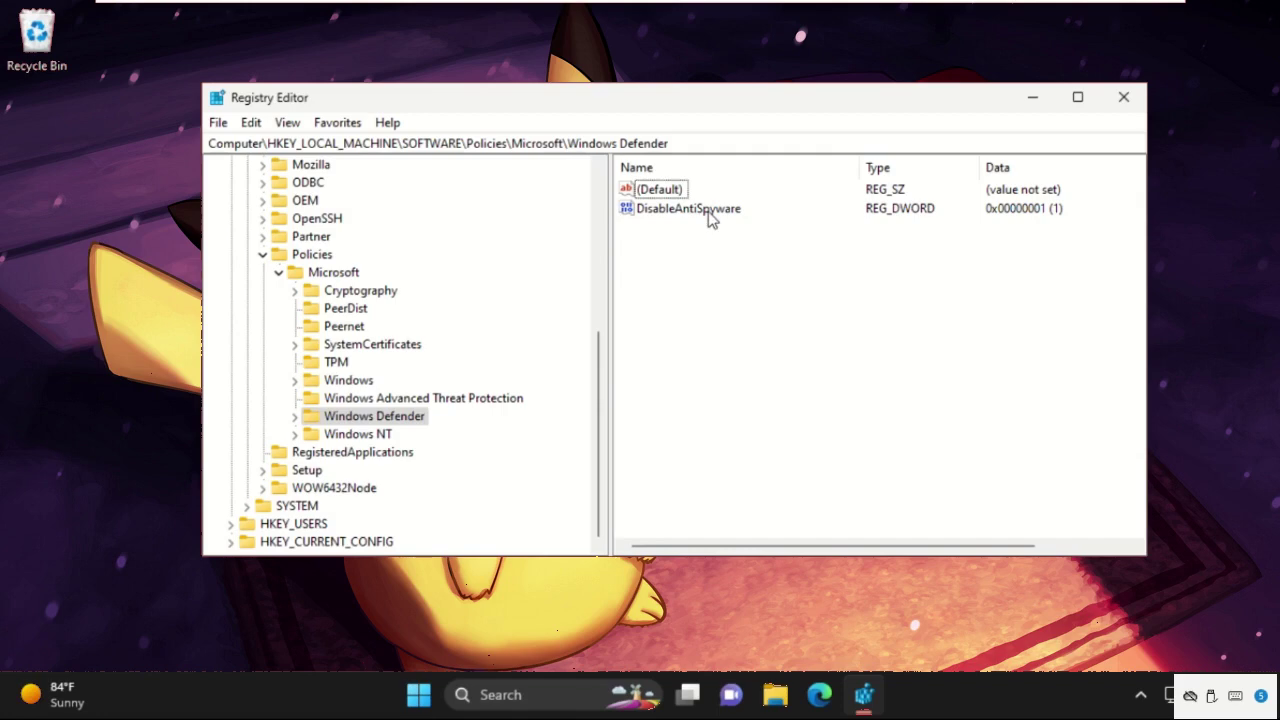
pyautogui.click(700, 213)
pyautogui.rightClick(708, 213)
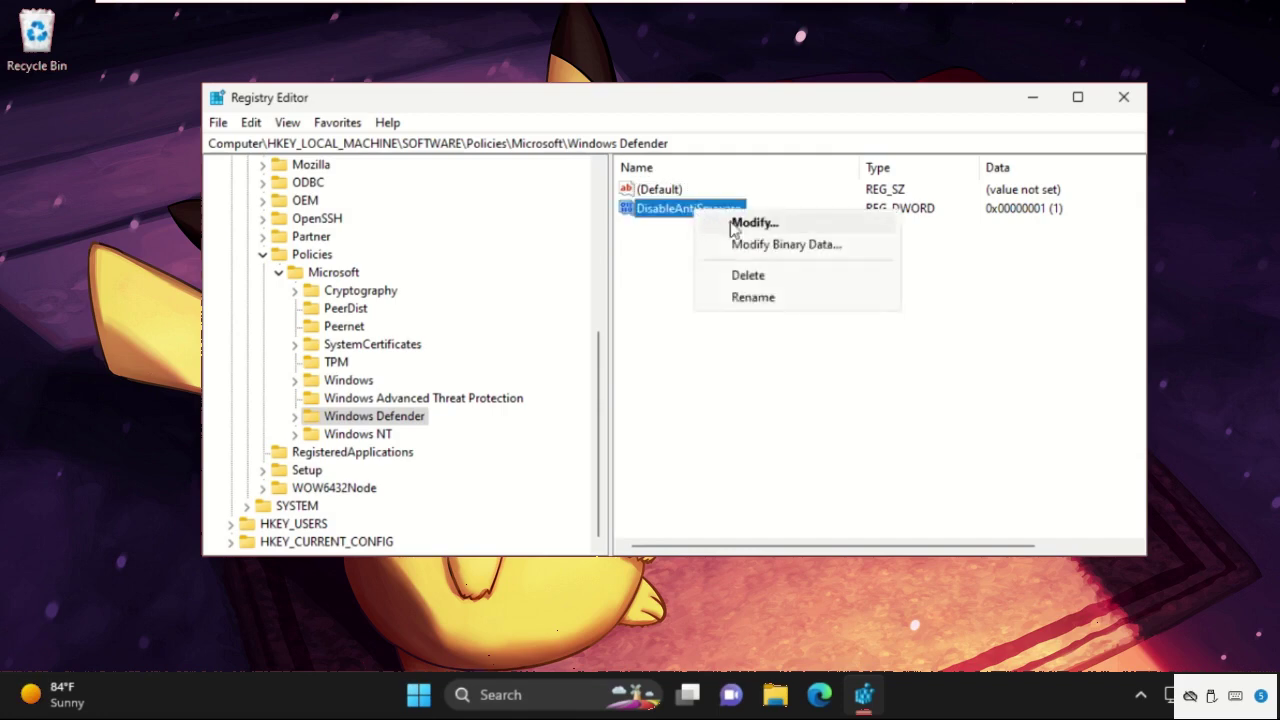